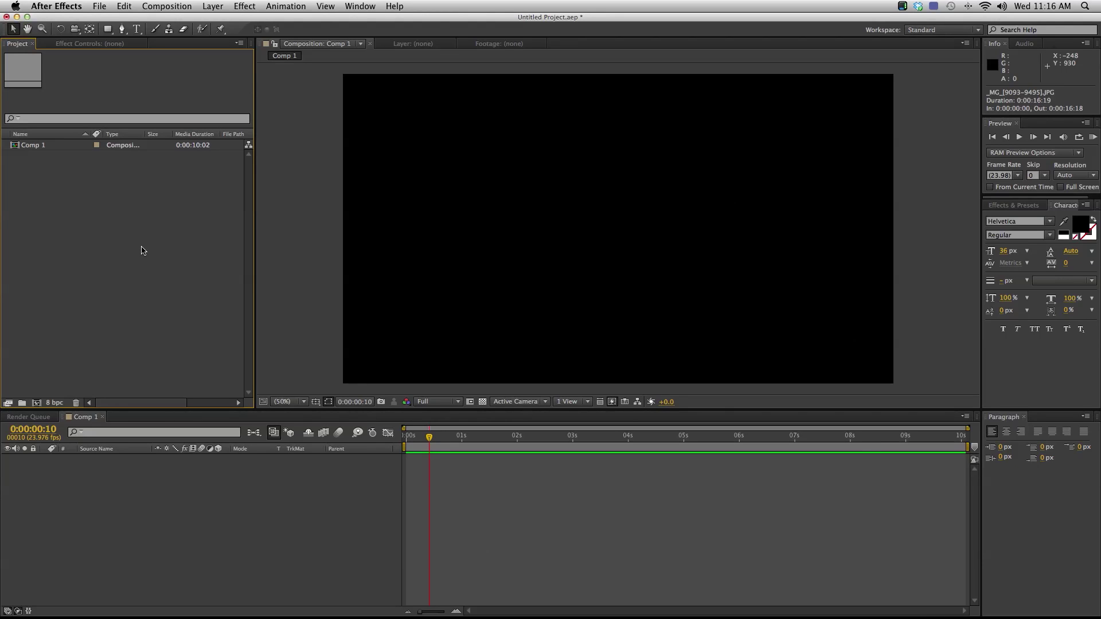
Import the _MG_9093.JPG frames from Timelapse_101612 as one _MG_[9093-9495].JPG sequence
right_click(54, 176)
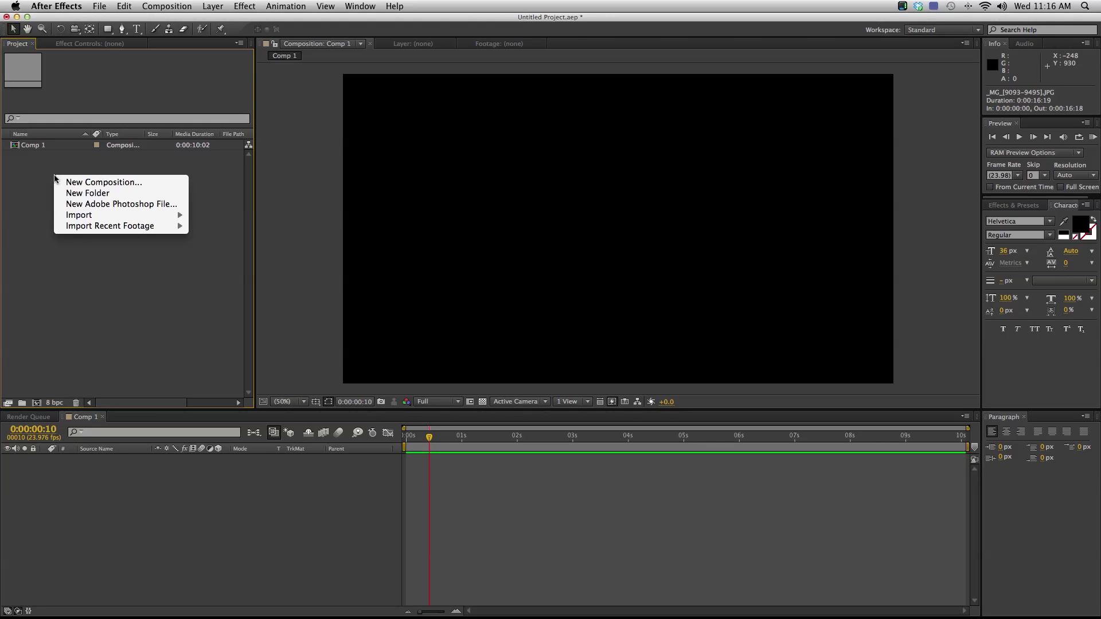
mouse_move(96, 216)
click(232, 216)
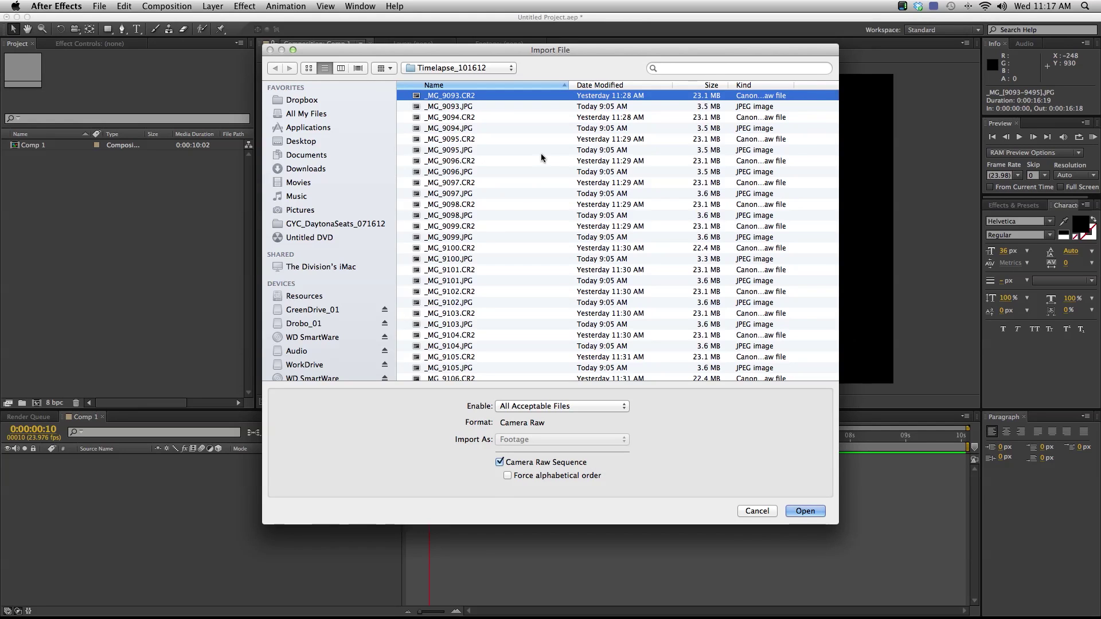
click(495, 109)
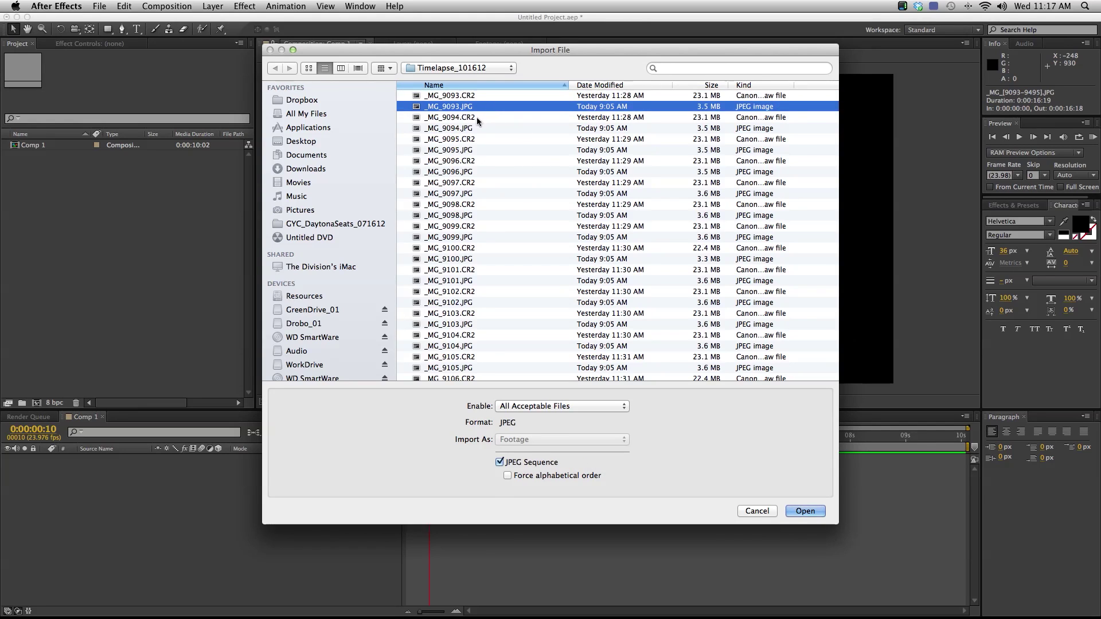
click(475, 118)
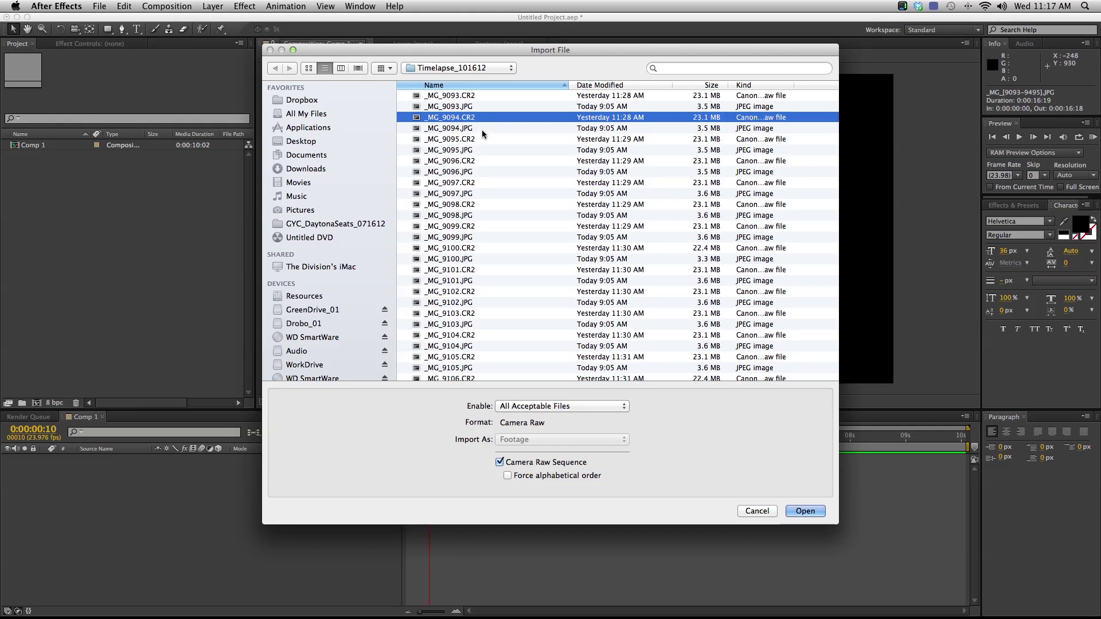
click(472, 109)
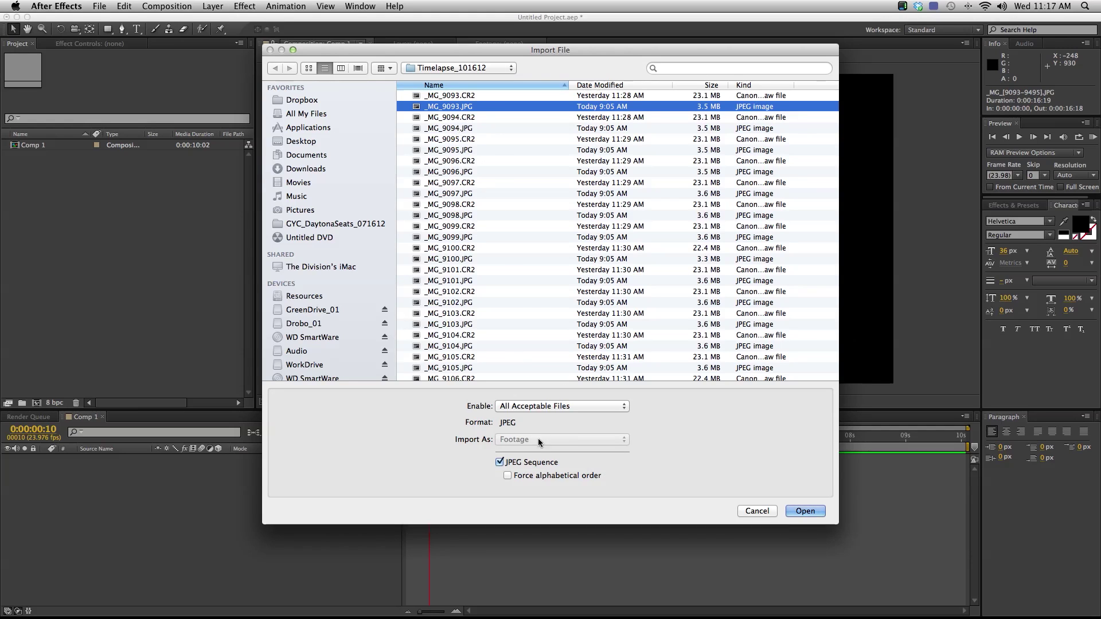
click(805, 511)
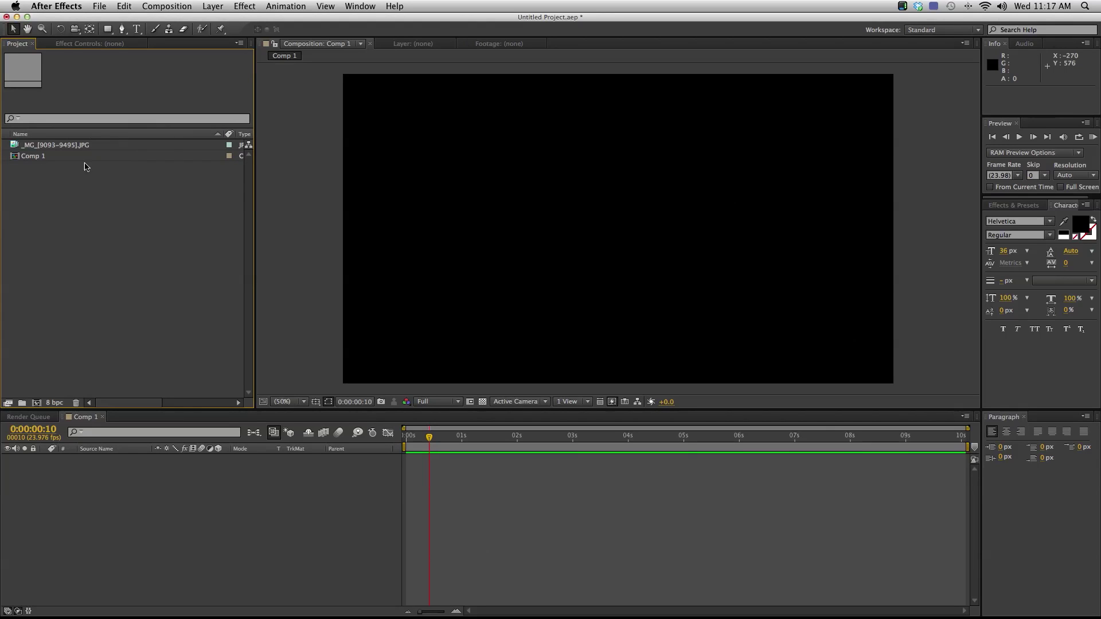
click(17, 146)
right_click(51, 148)
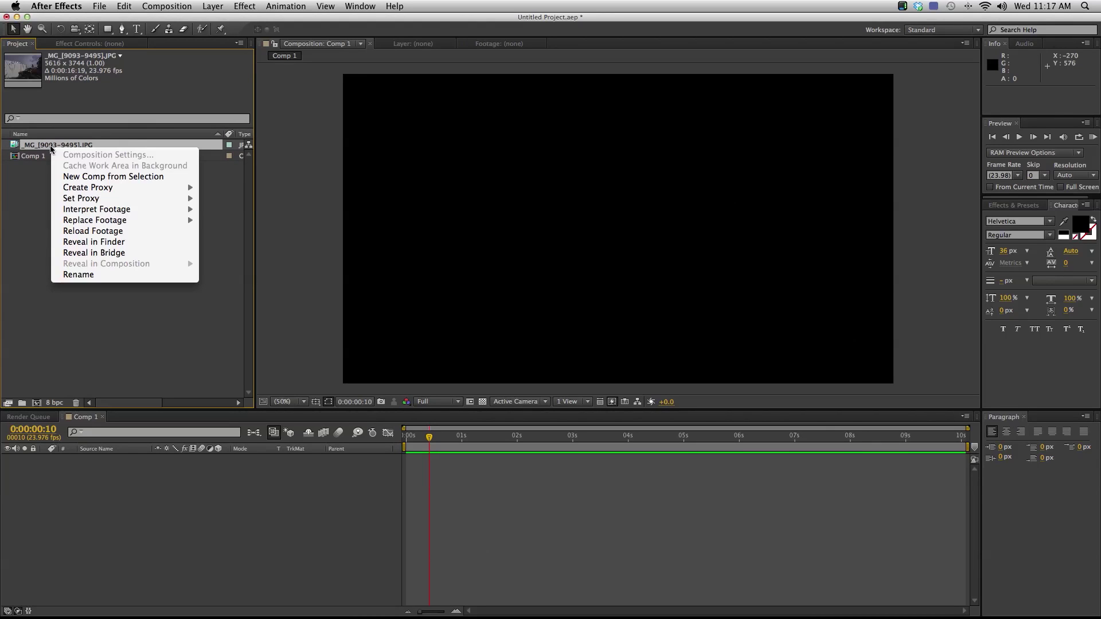
mouse_move(118, 209)
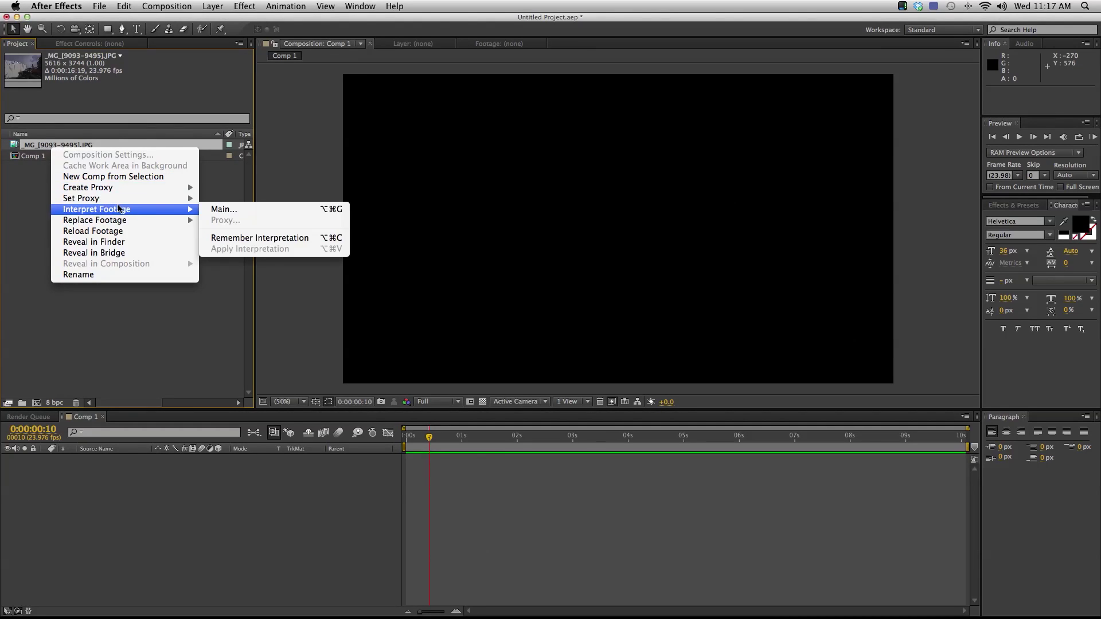
click(224, 209)
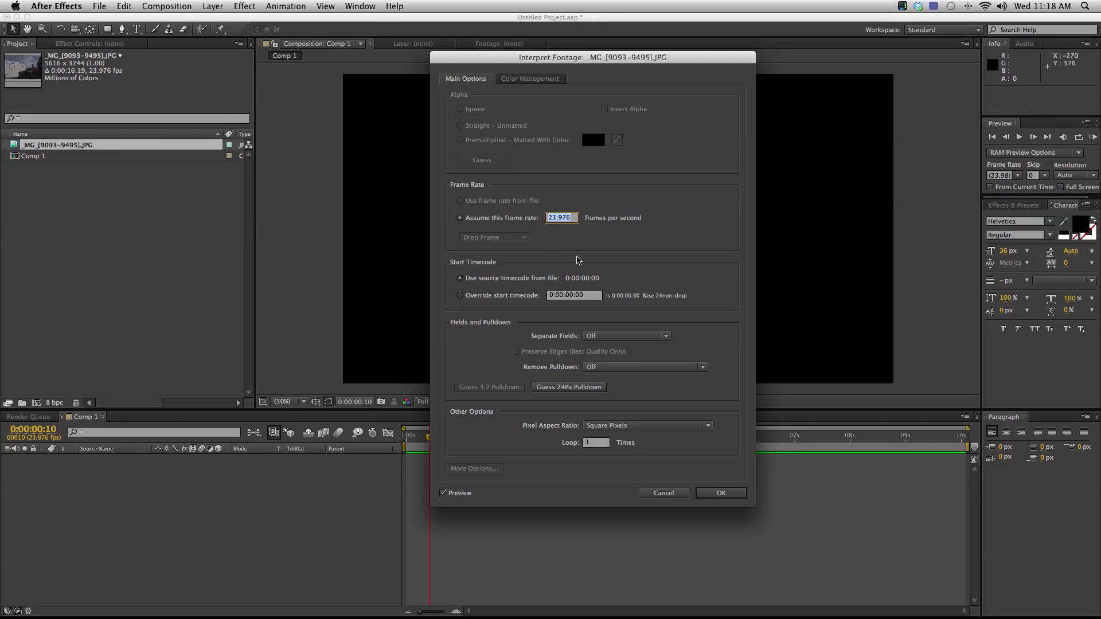
click(717, 494)
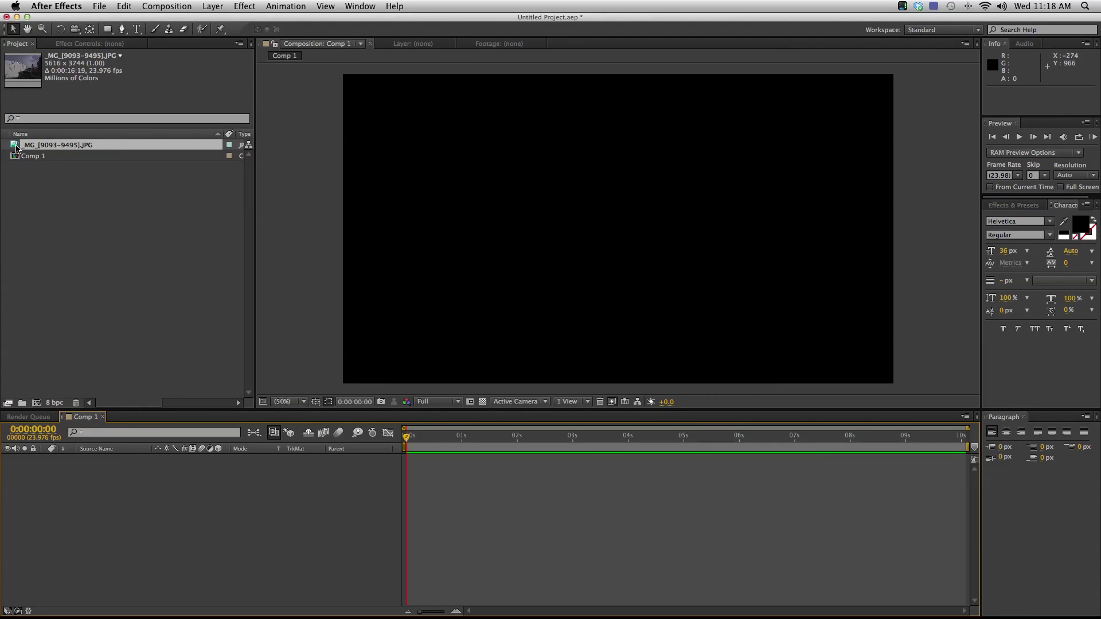
Add the JPEG sequence to Comp 1, scale it to 36% and move it higher in the frame
drag(16, 148, 147, 499)
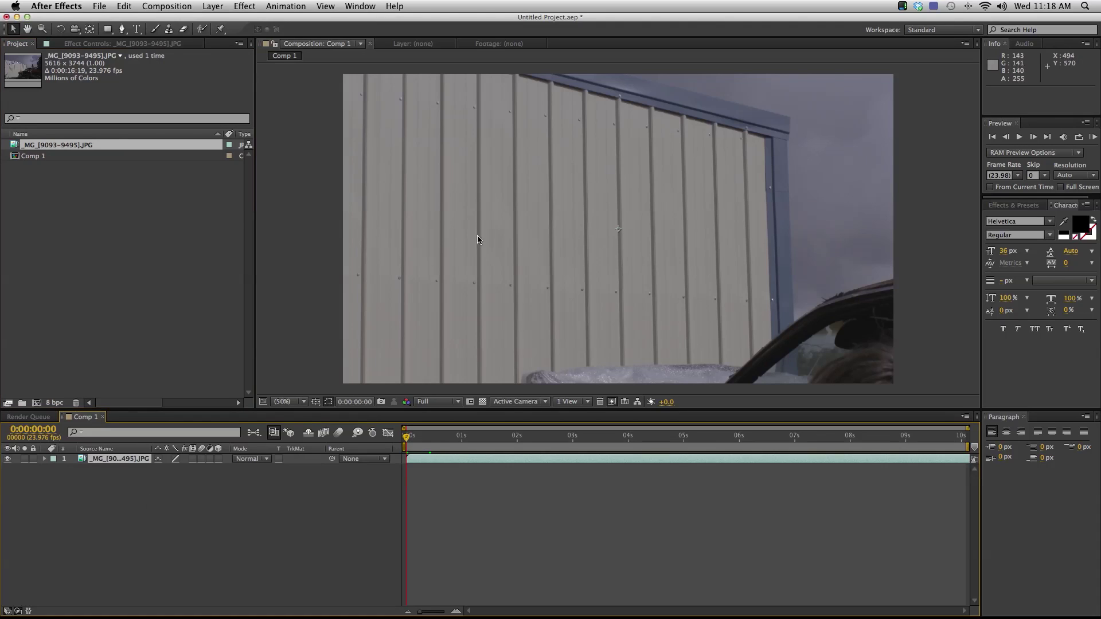
drag(522, 437, 448, 438)
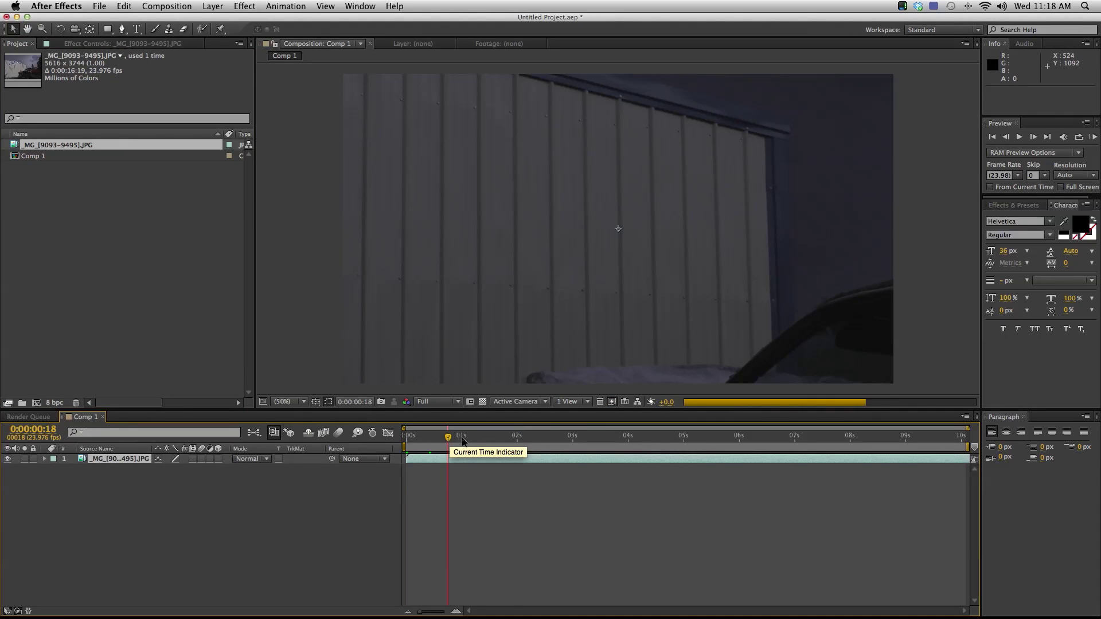
click(471, 438)
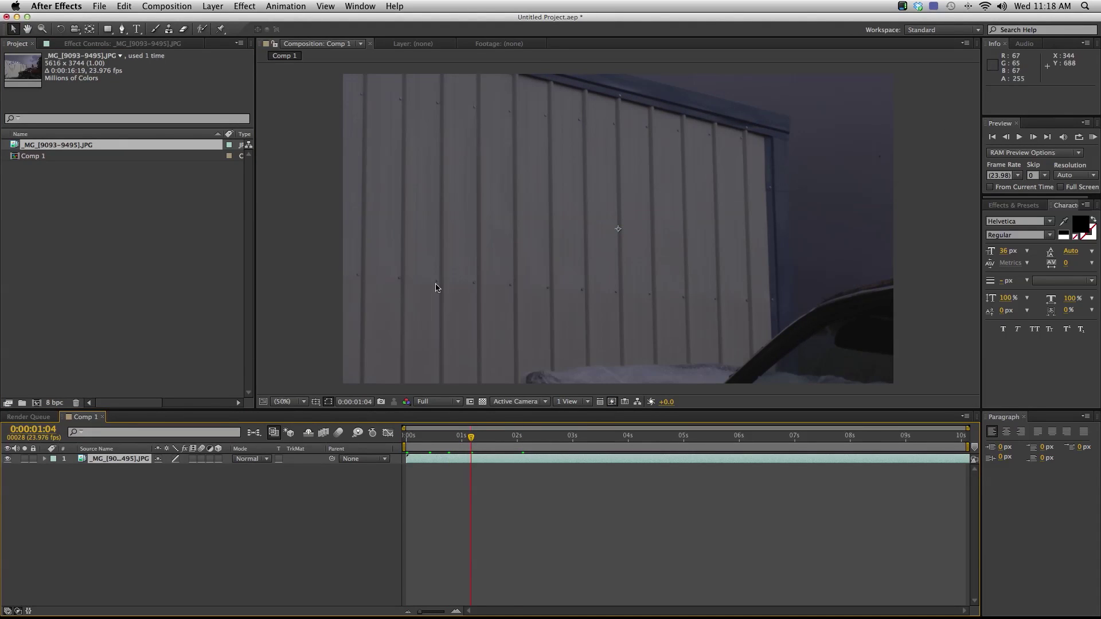
key(s)
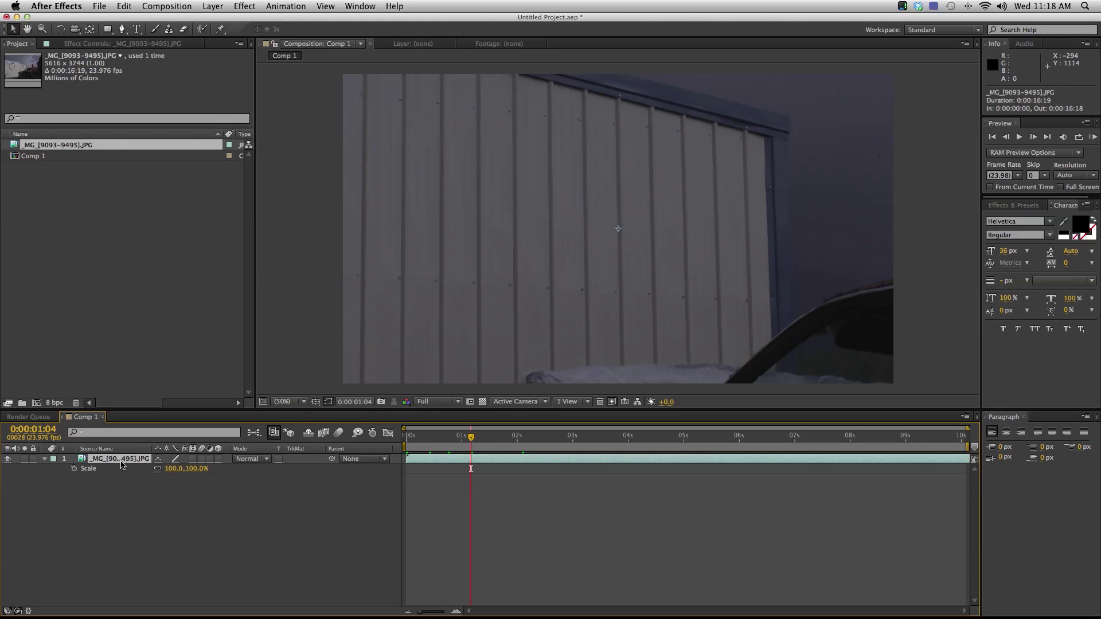
drag(197, 477, 161, 477)
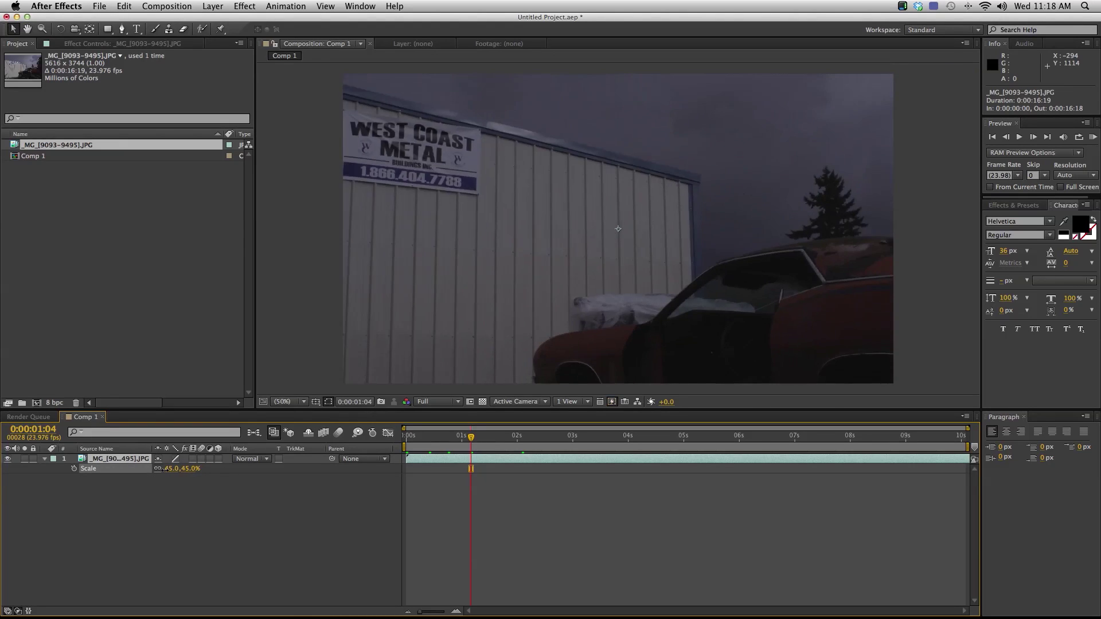
drag(469, 260, 471, 234)
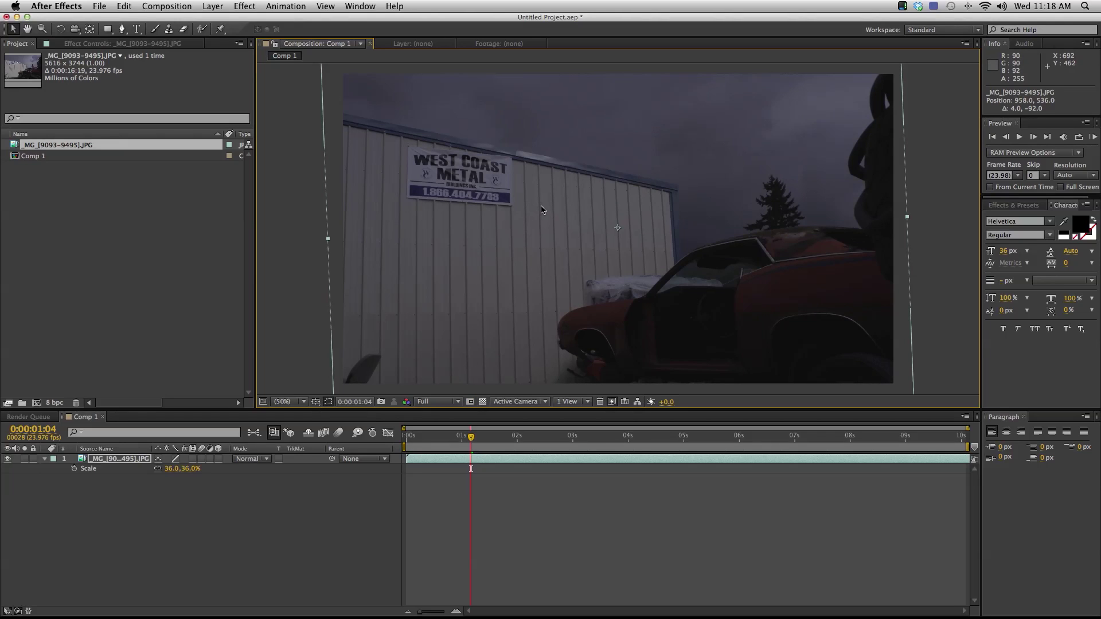
Run a Quarter-resolution RAM preview of the sequence, then set the time to 0:00:03:03
key(space)
click(441, 404)
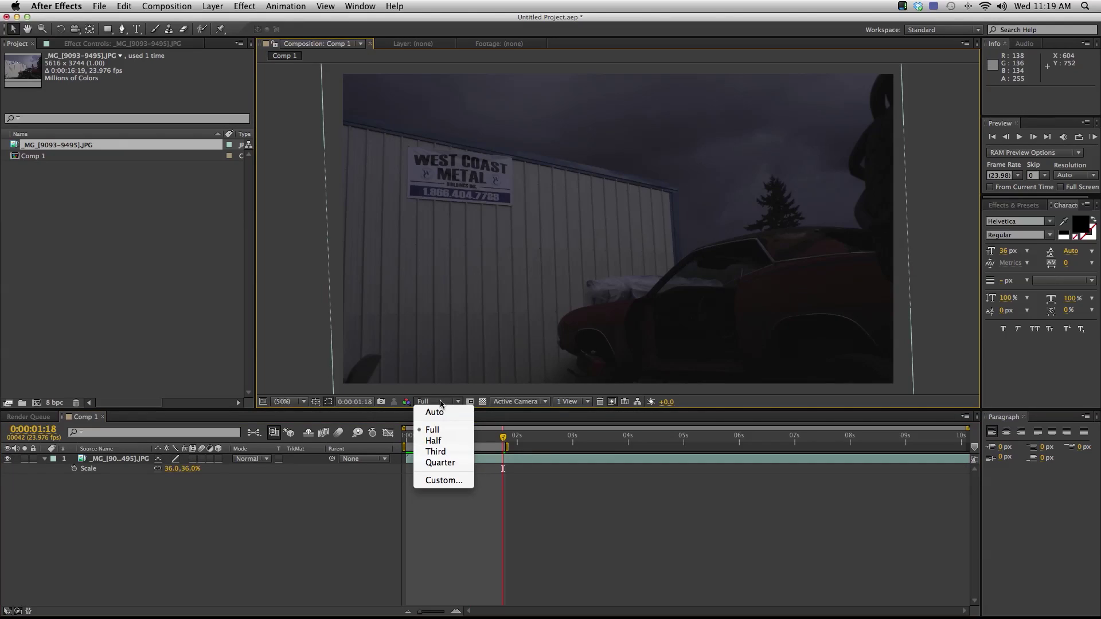
click(440, 462)
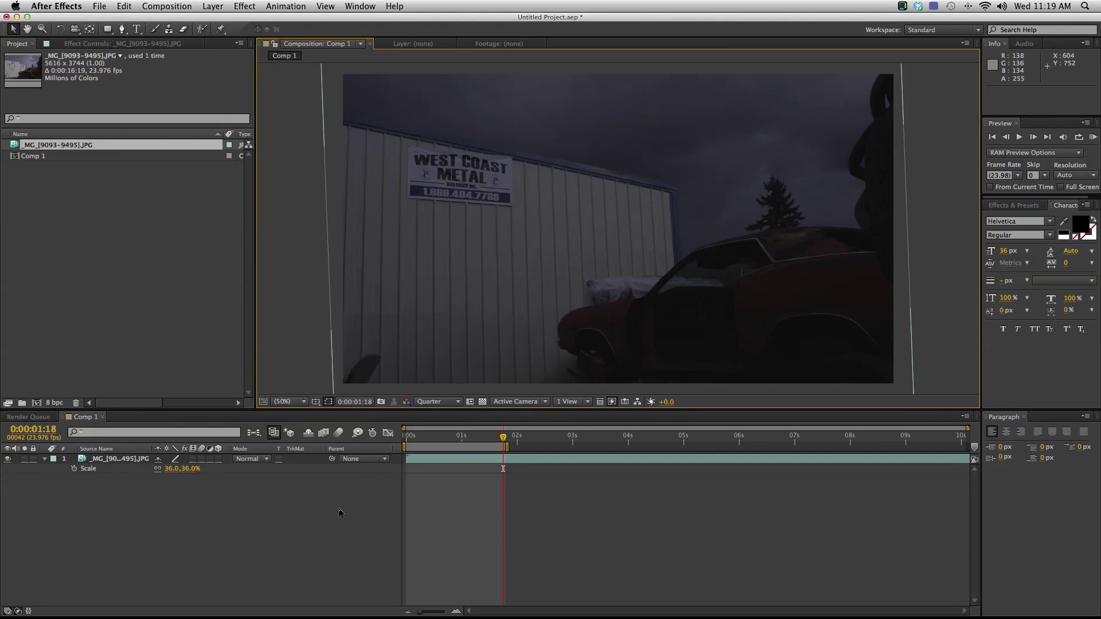
key(KP_0)
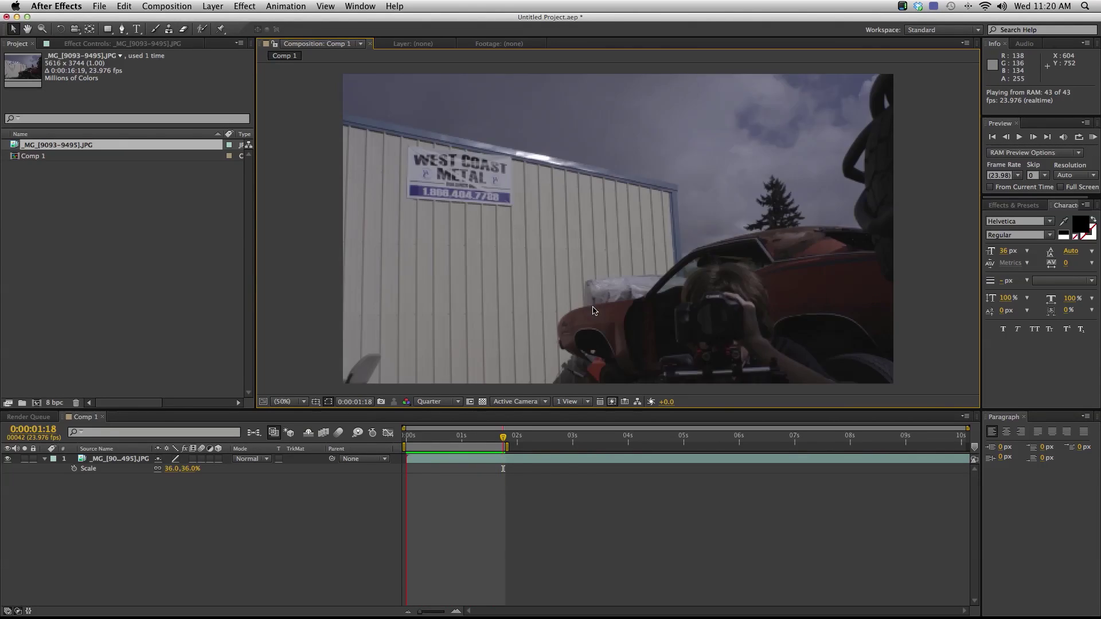
key(space)
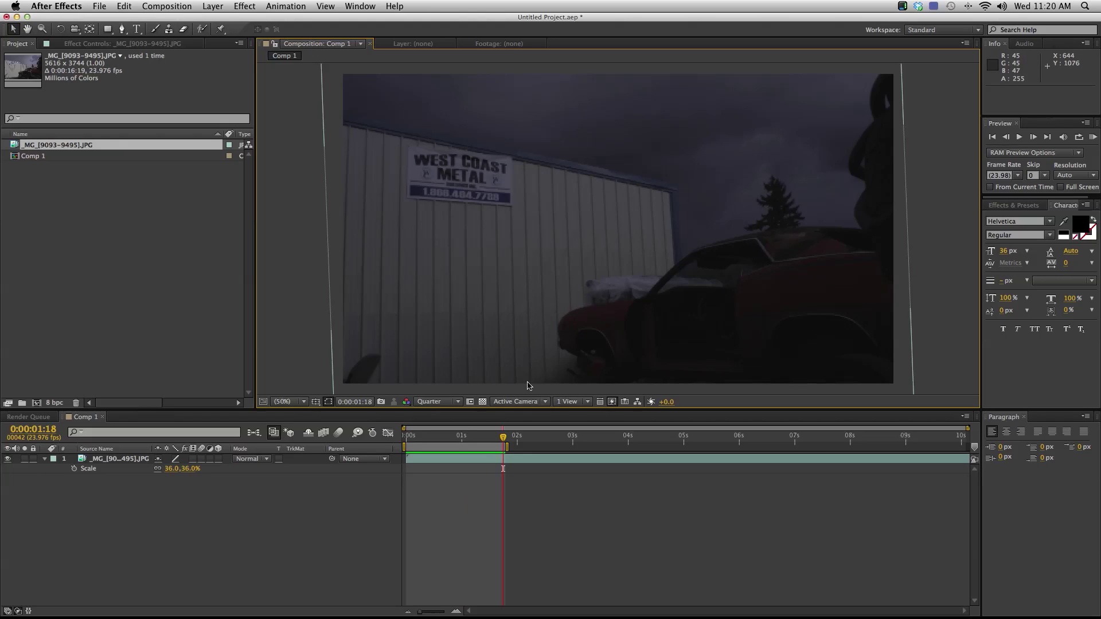
click(471, 440)
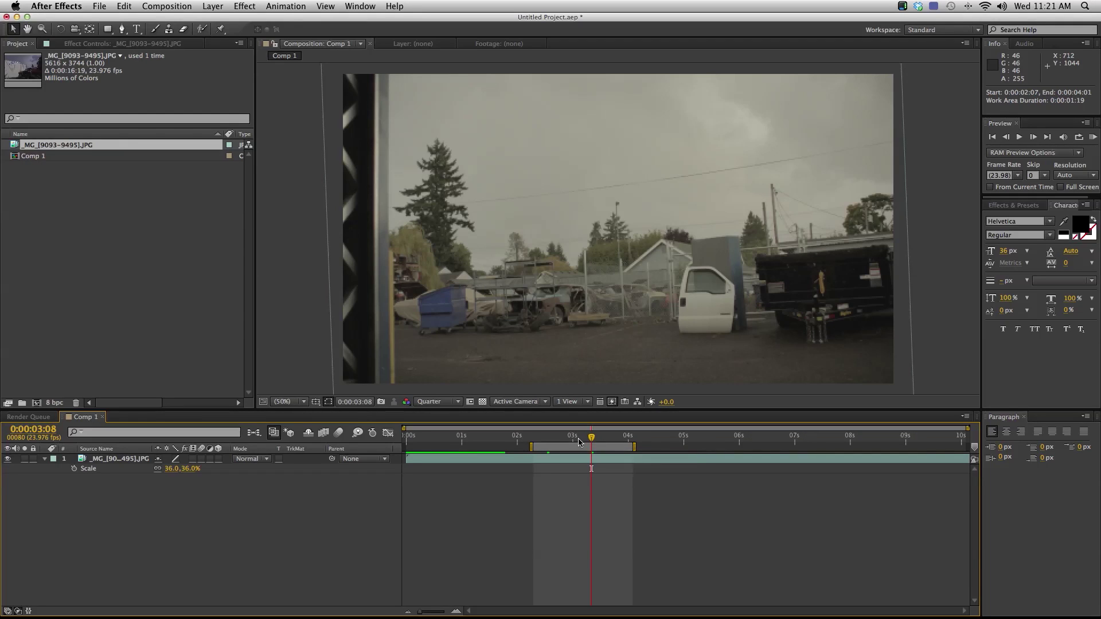
click(579, 439)
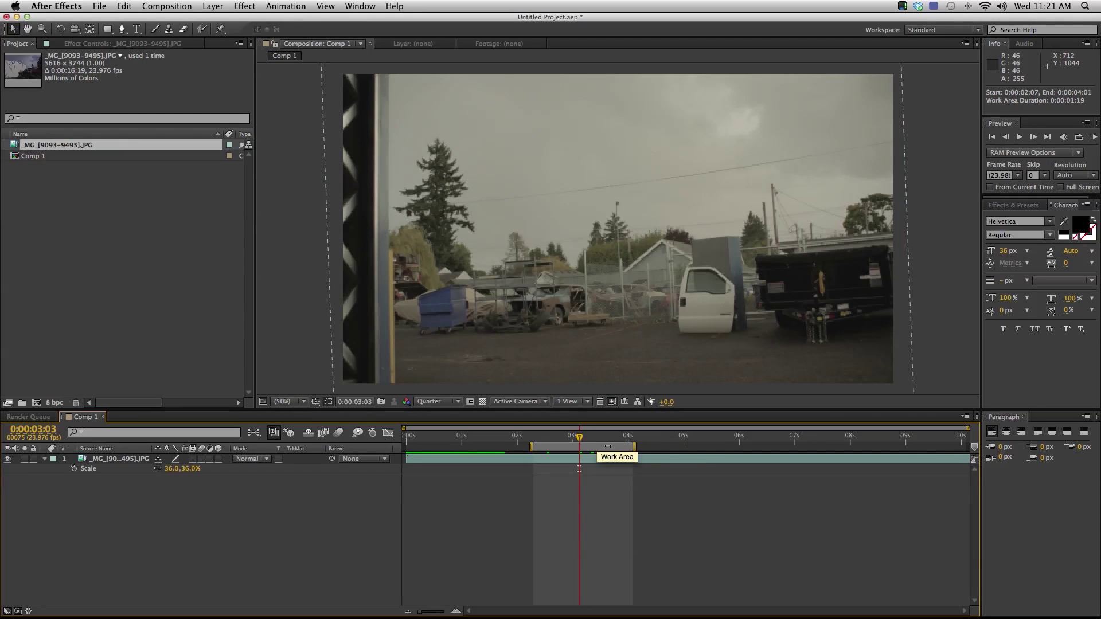
Shift the work area to 0:00:03:02–0:00:04:20 and play a maximized preview of the time-lapse
drag(608, 448, 968, 446)
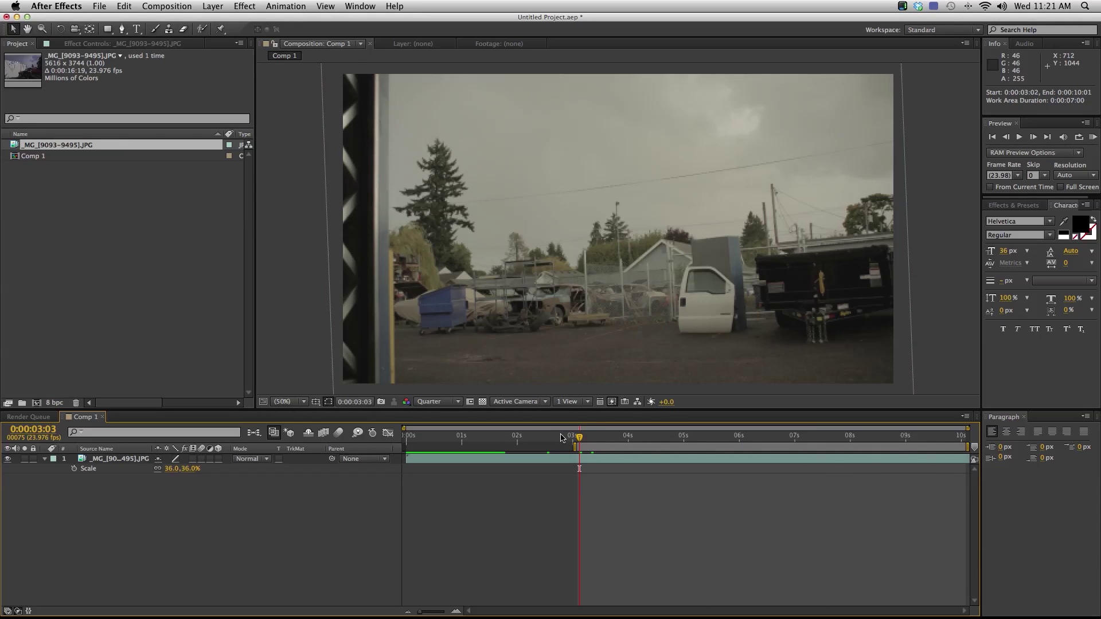
key(grave)
key(KP_0)
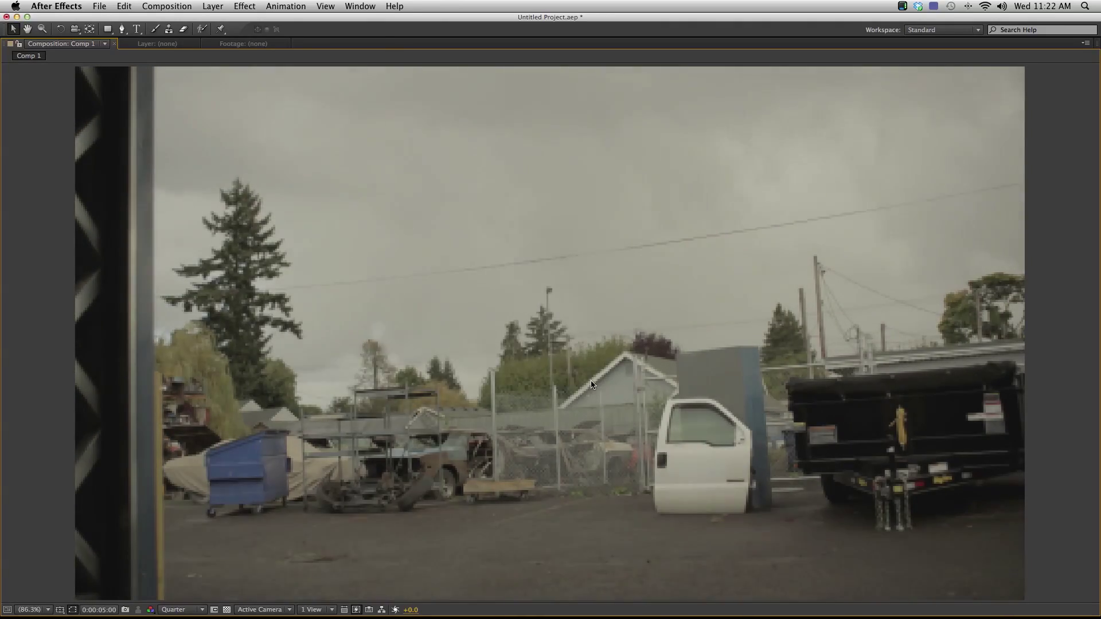
key(grave)
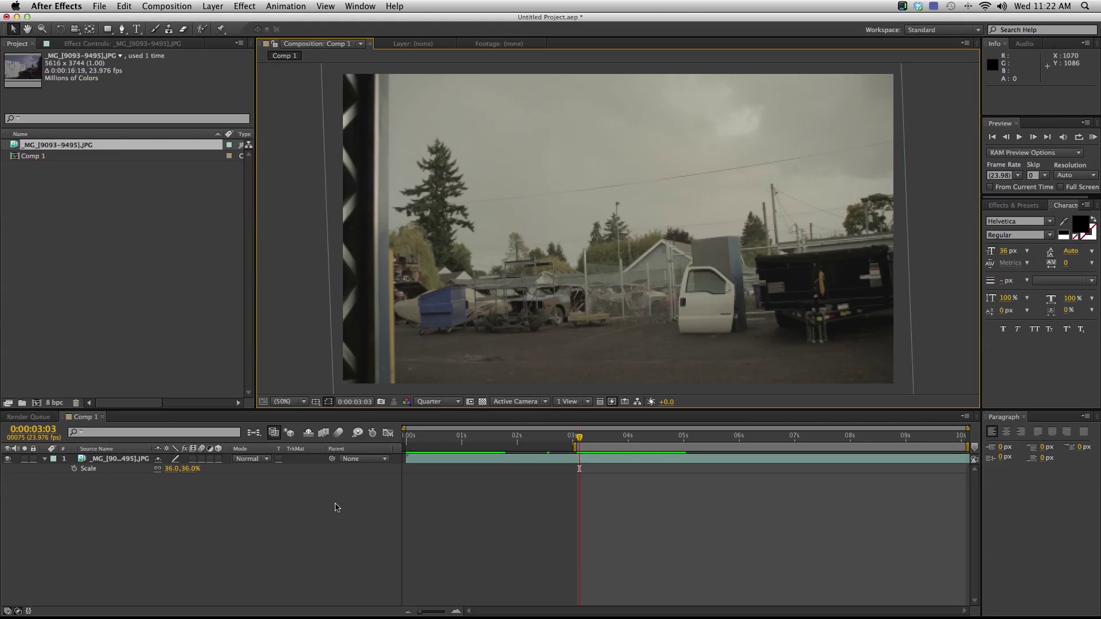
Import _MG_9481.CR2 as a Camera Raw sequence with Exposure raised to about +0.40
key(super+i)
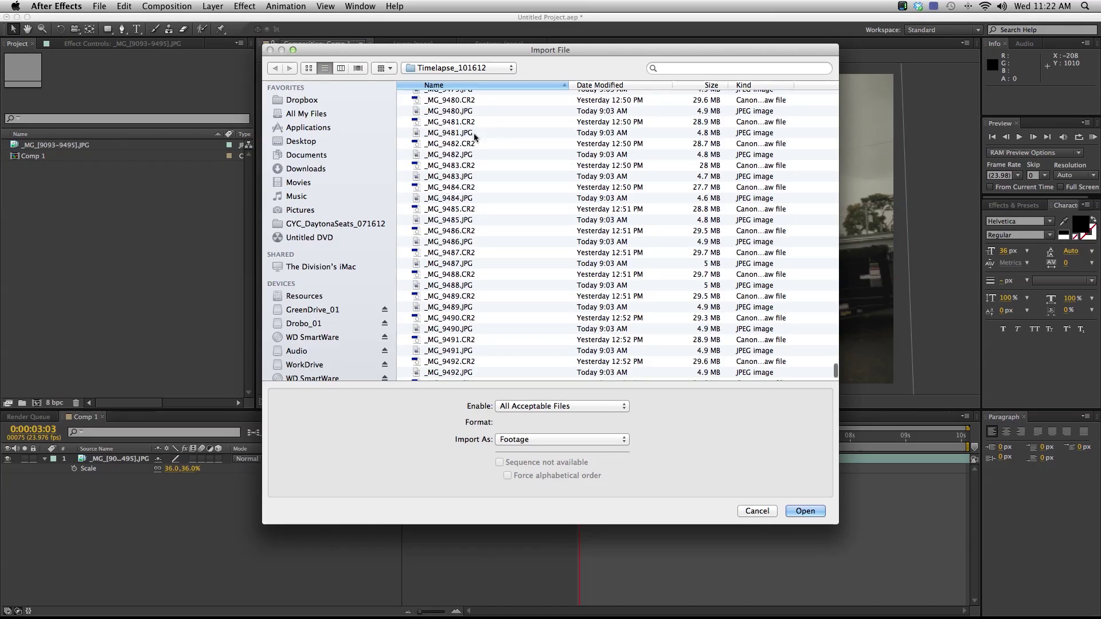
click(467, 121)
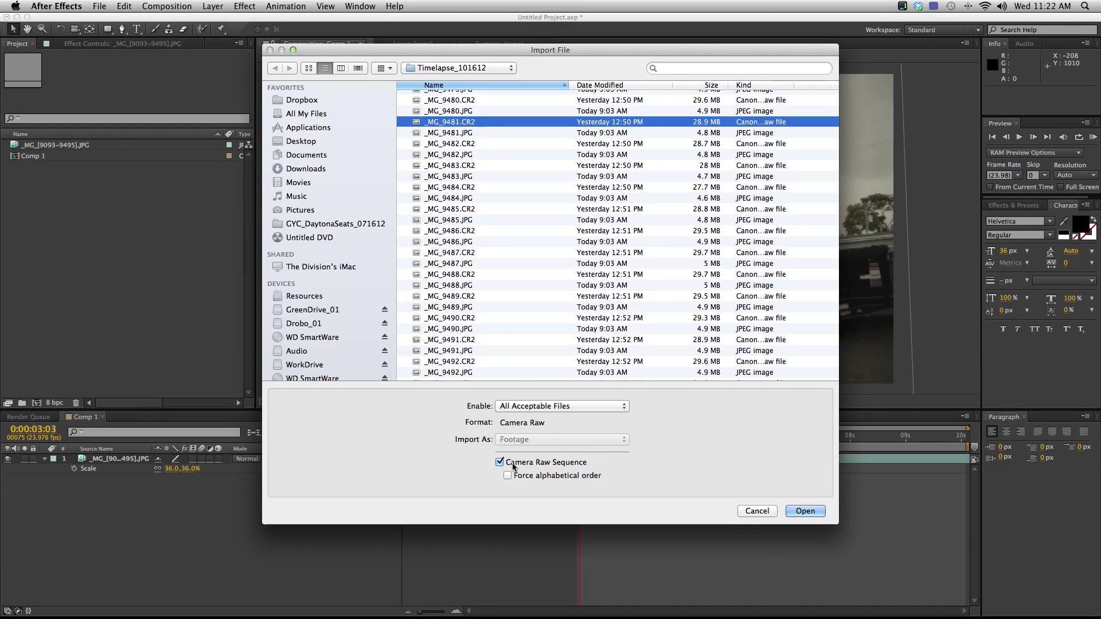
key(Return)
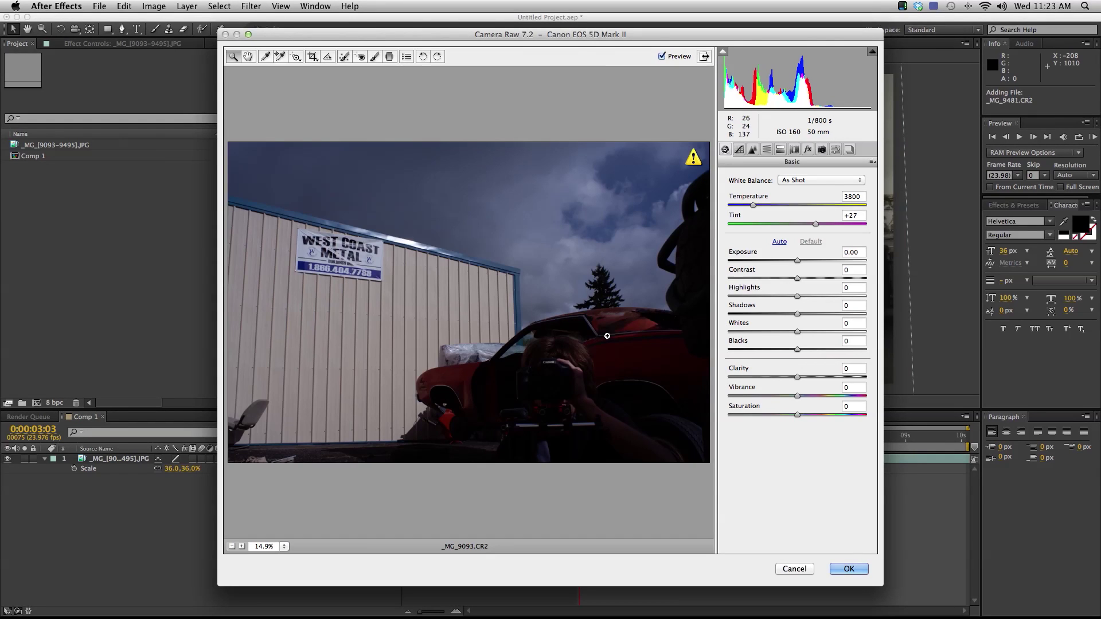
mouse_move(797, 261)
mouse_down()
mouse_move(808, 261)
mouse_move(756, 262)
mouse_move(827, 261)
mouse_move(796, 261)
mouse_up()
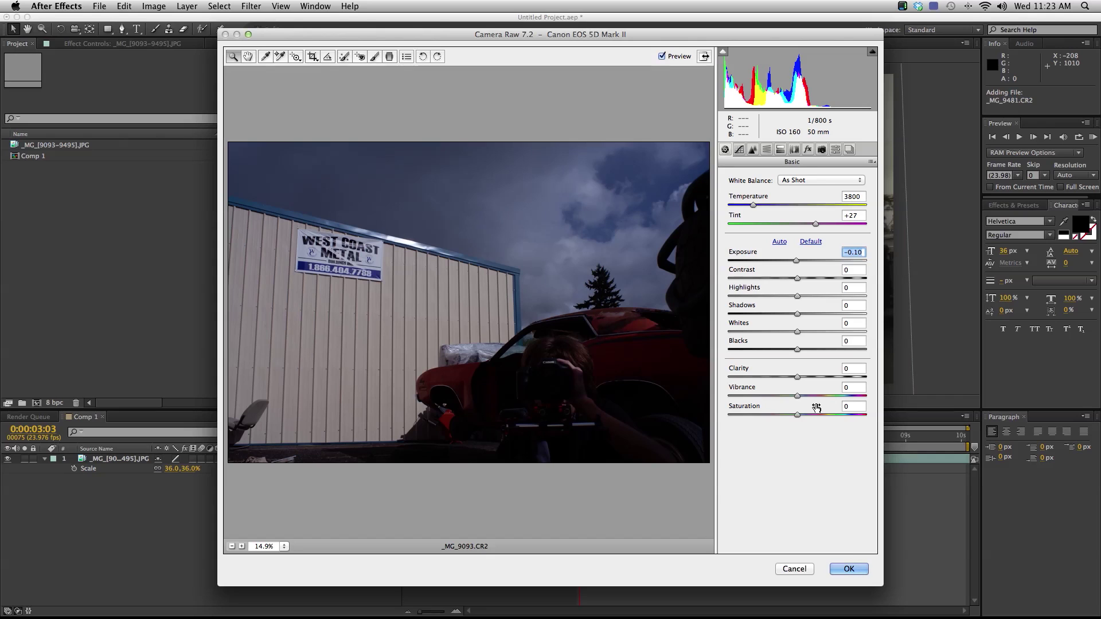
drag(795, 260, 803, 260)
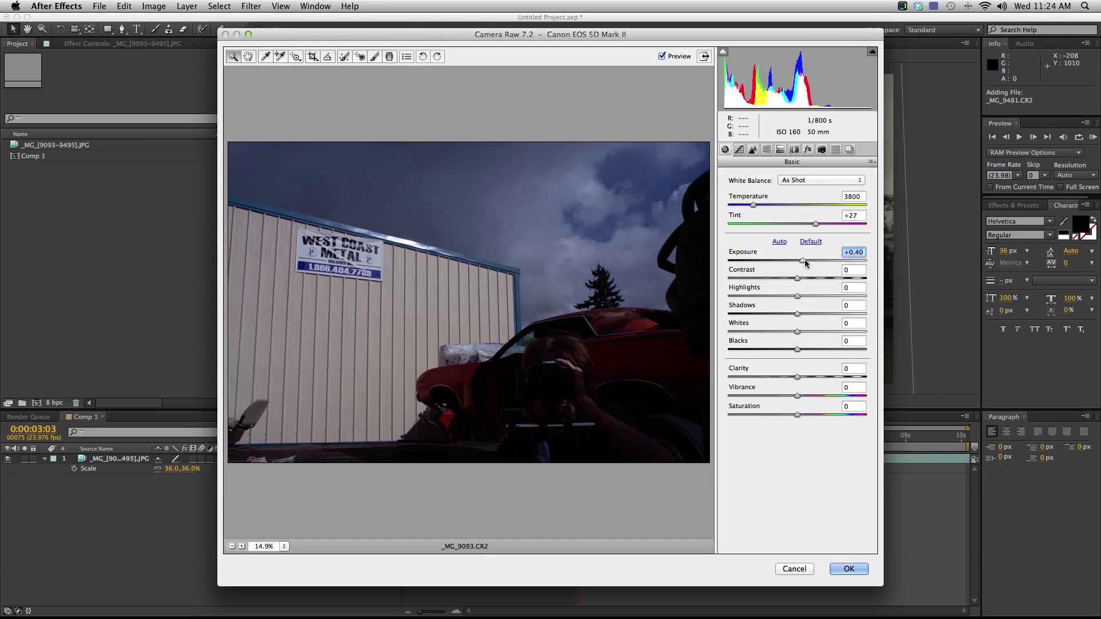
click(848, 569)
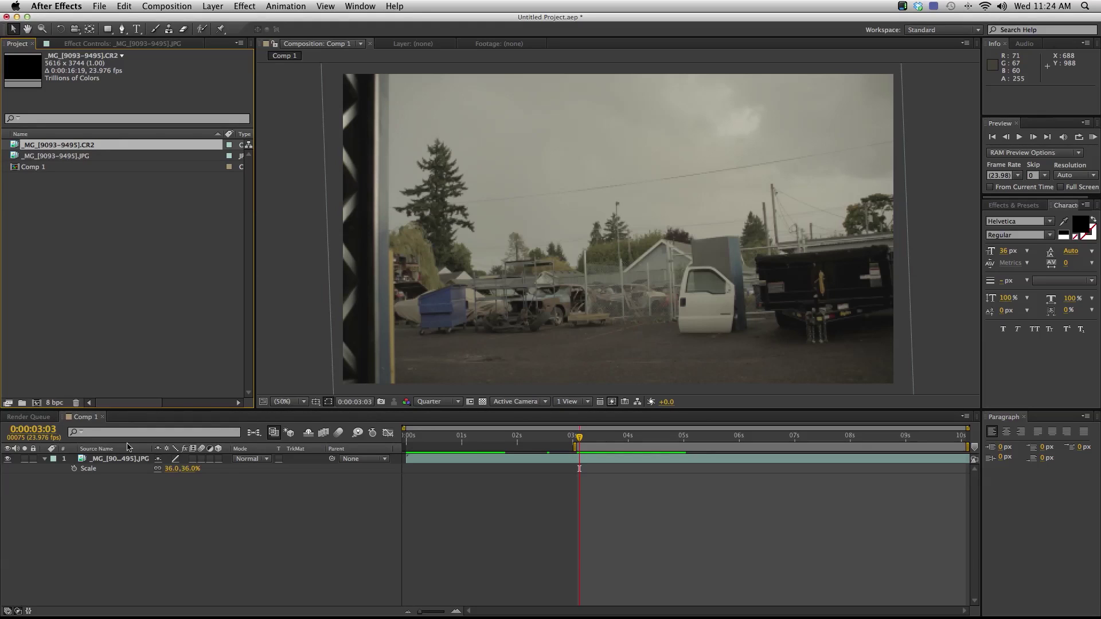
Place the CR2 sequence below the JPG layer and reveal the JPG layer's Position, Scale and Rotation
drag(126, 463, 123, 464)
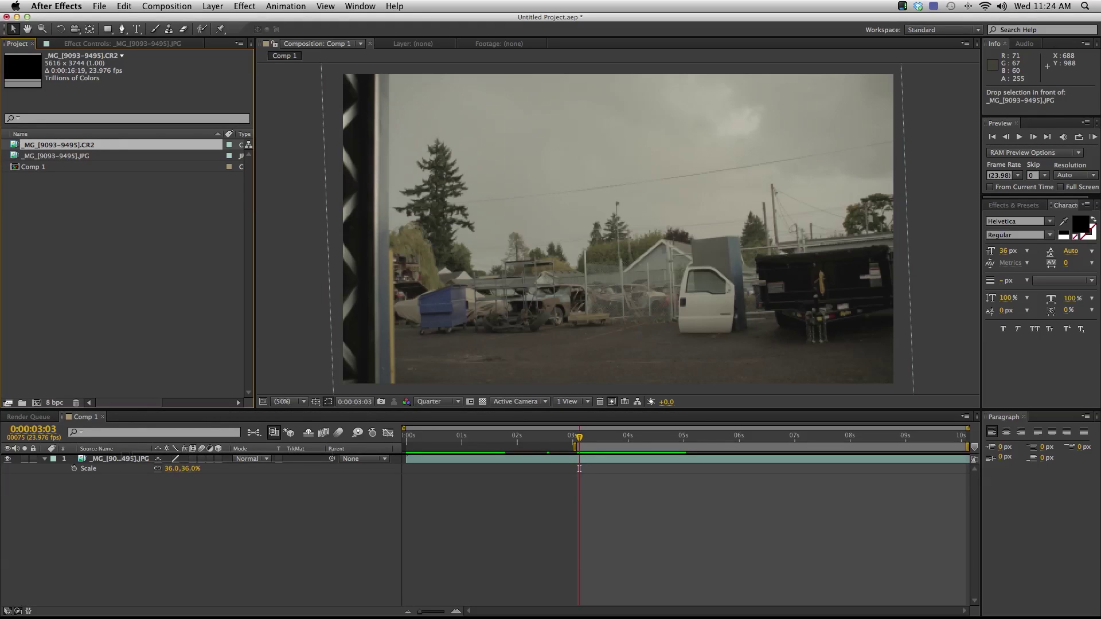
click(46, 459)
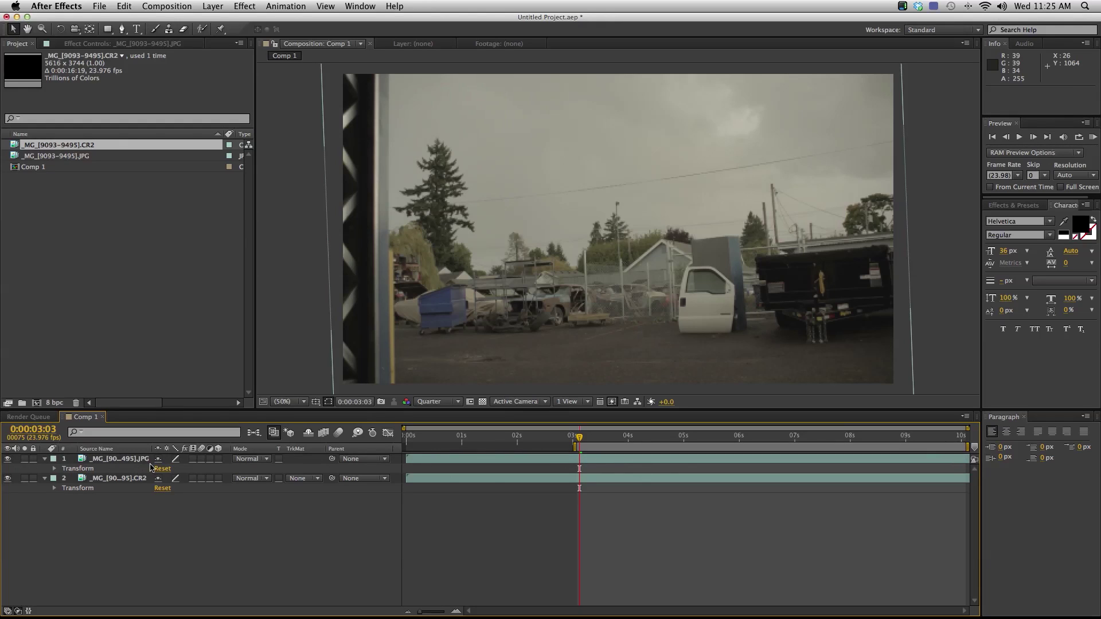
click(132, 460)
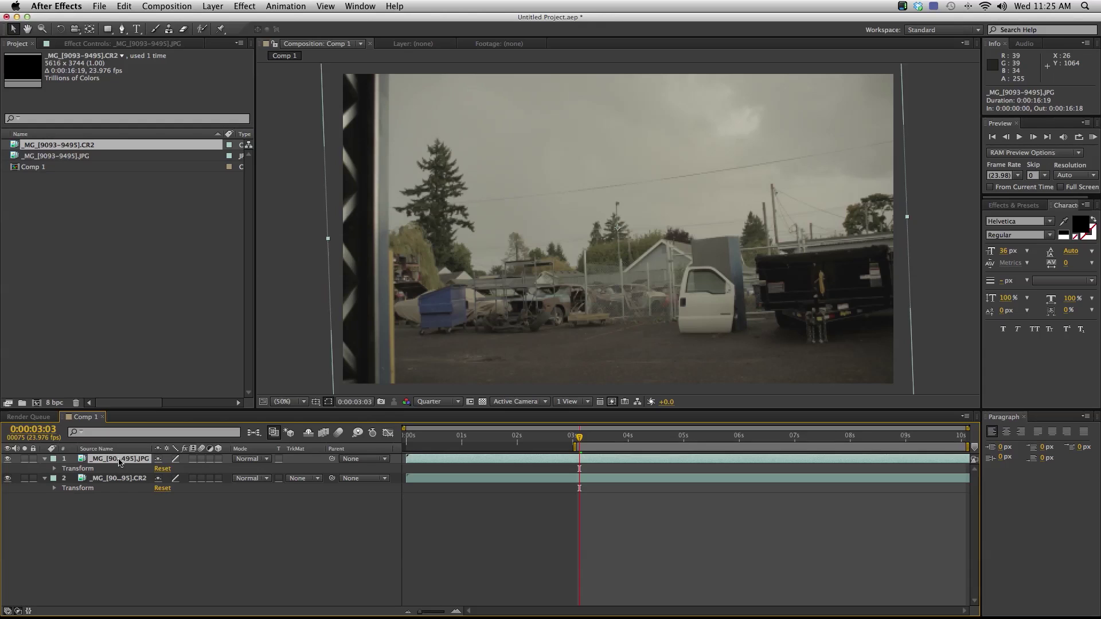
key(p)
key(shift+s)
key(shift+r)
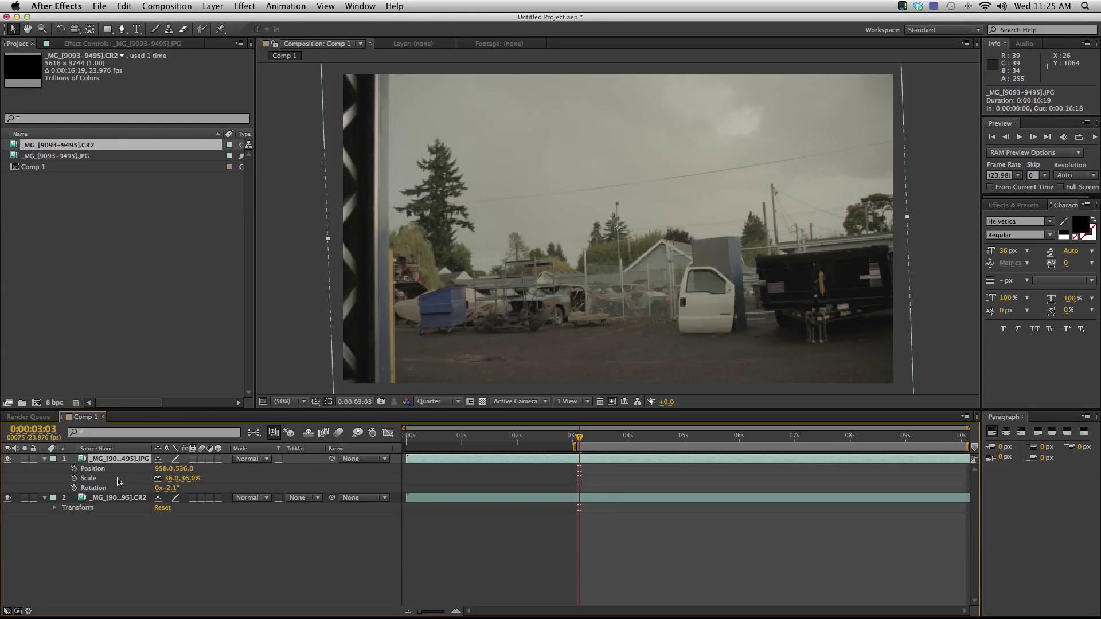
Copy the JPG layer's Position, Scale and Rotation keyframes onto the CR2 layer
click(111, 470)
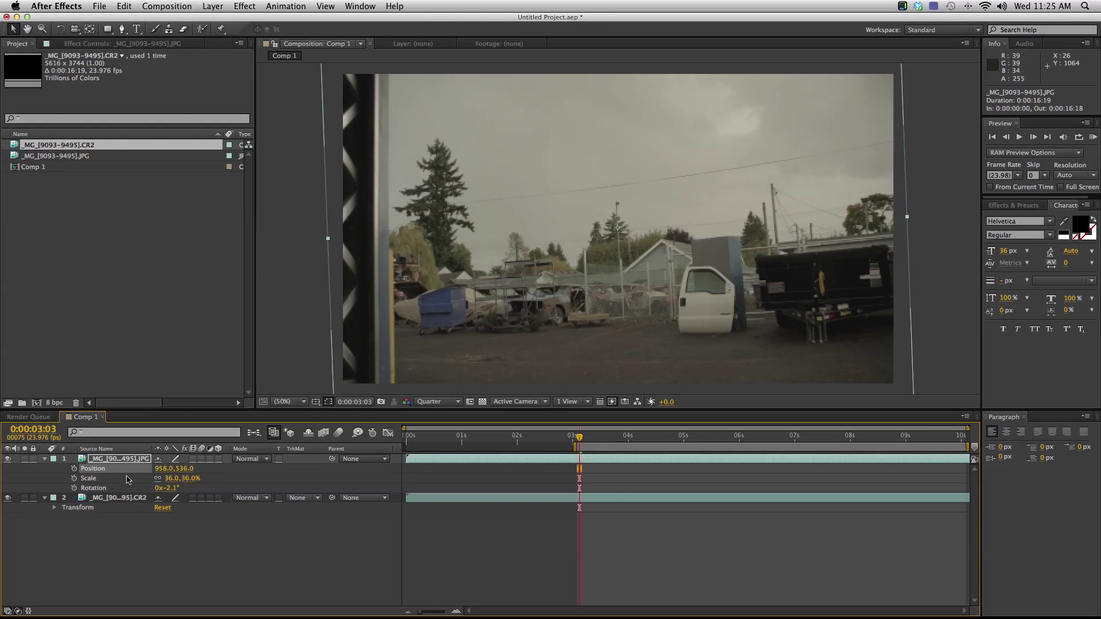
shift+click(105, 489)
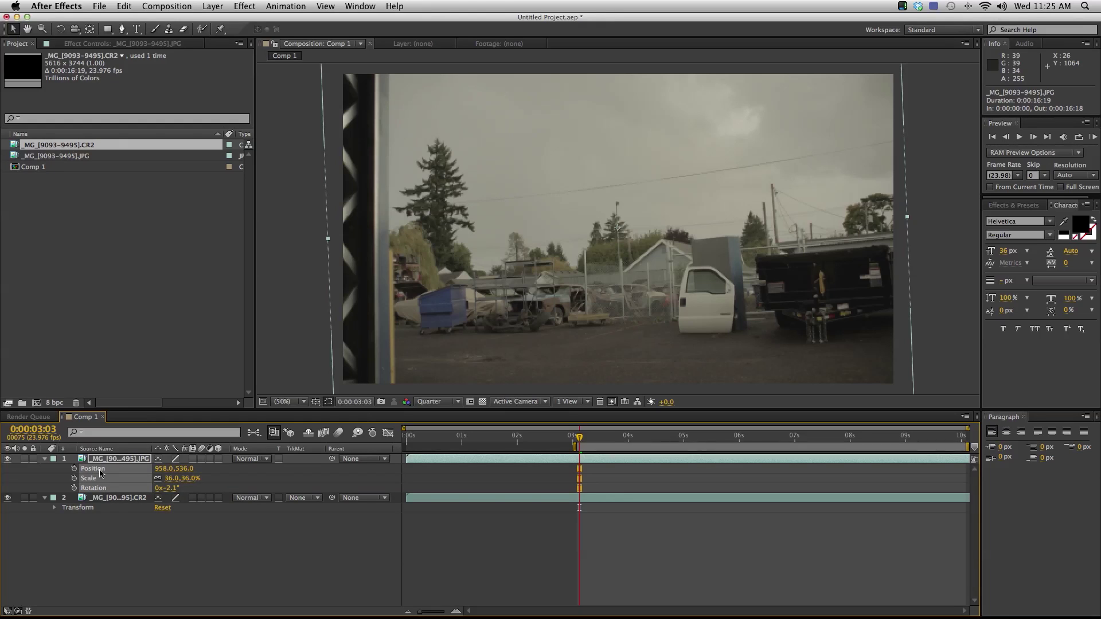
click(122, 498)
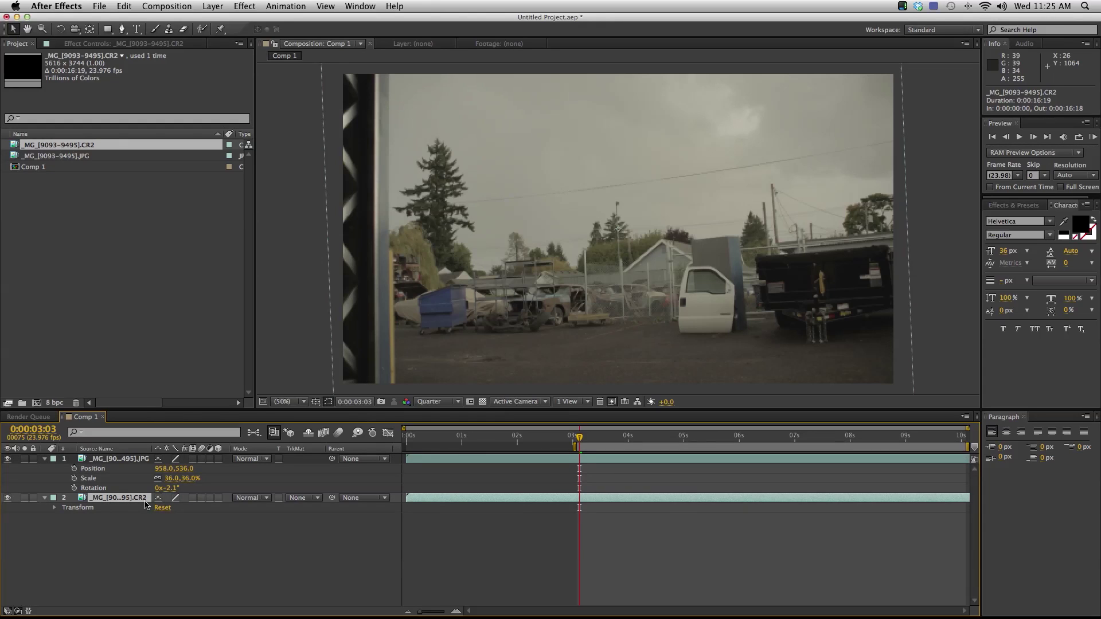
click(145, 502)
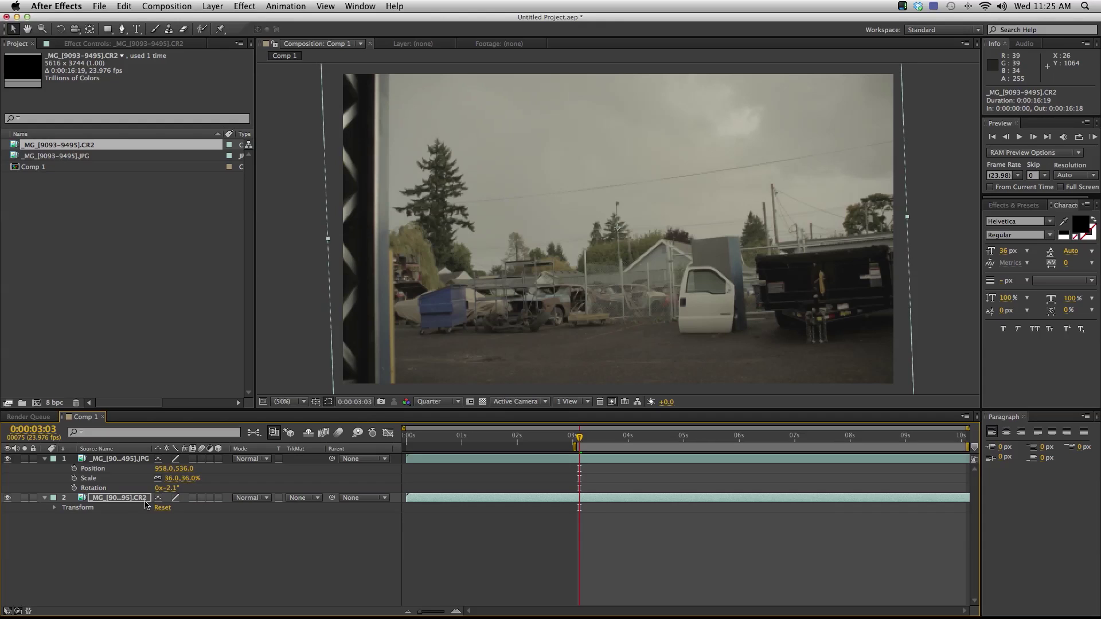
click(114, 488)
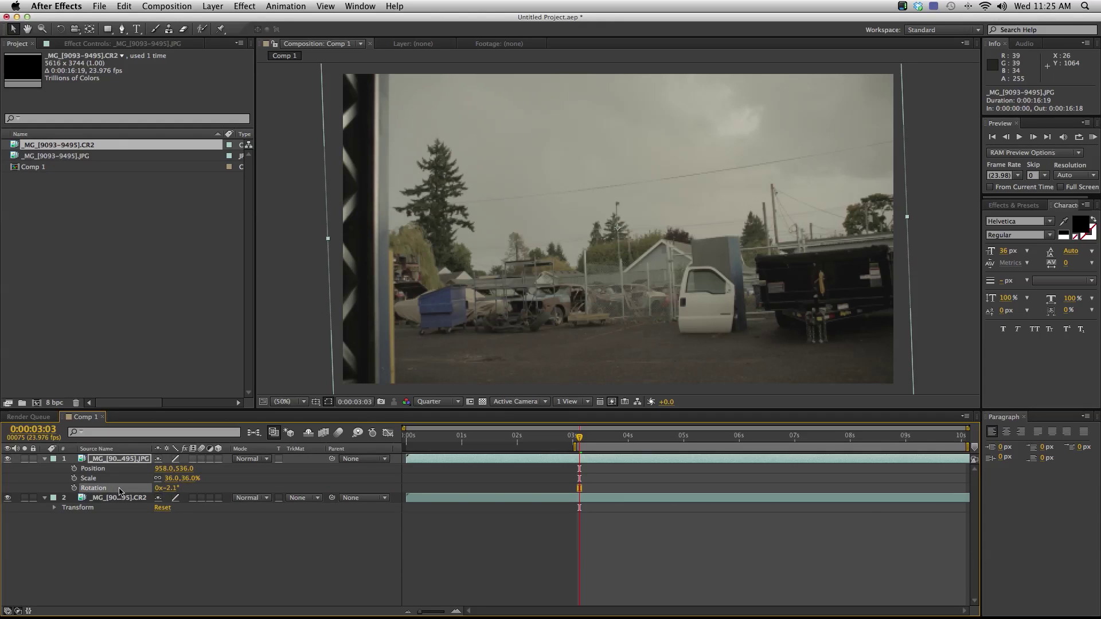
click(109, 499)
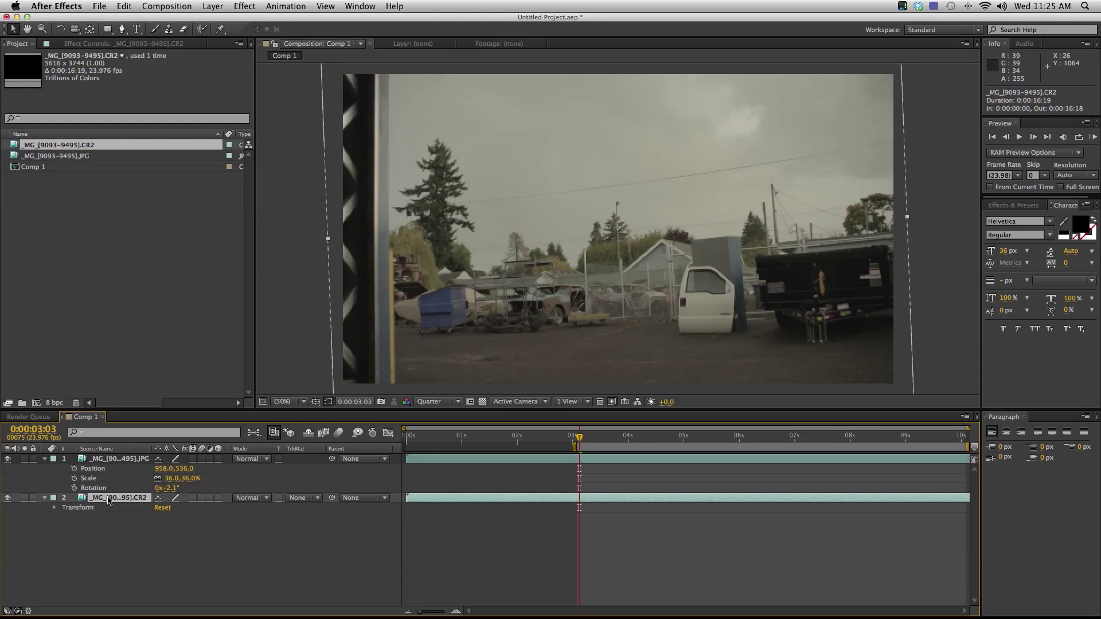
key(ctrl+v)
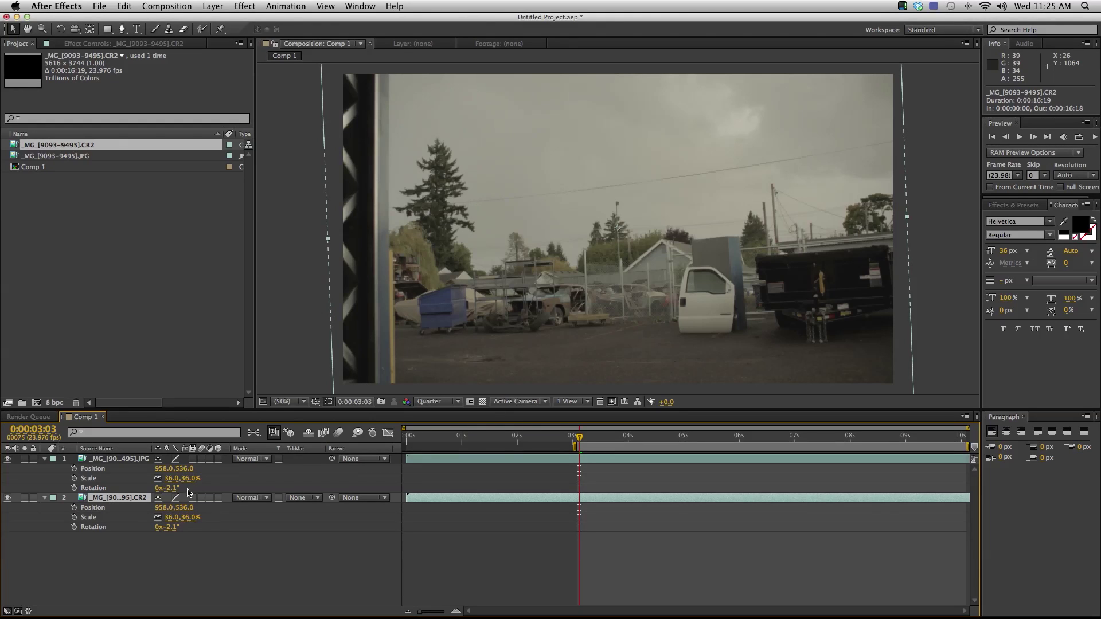
click(191, 555)
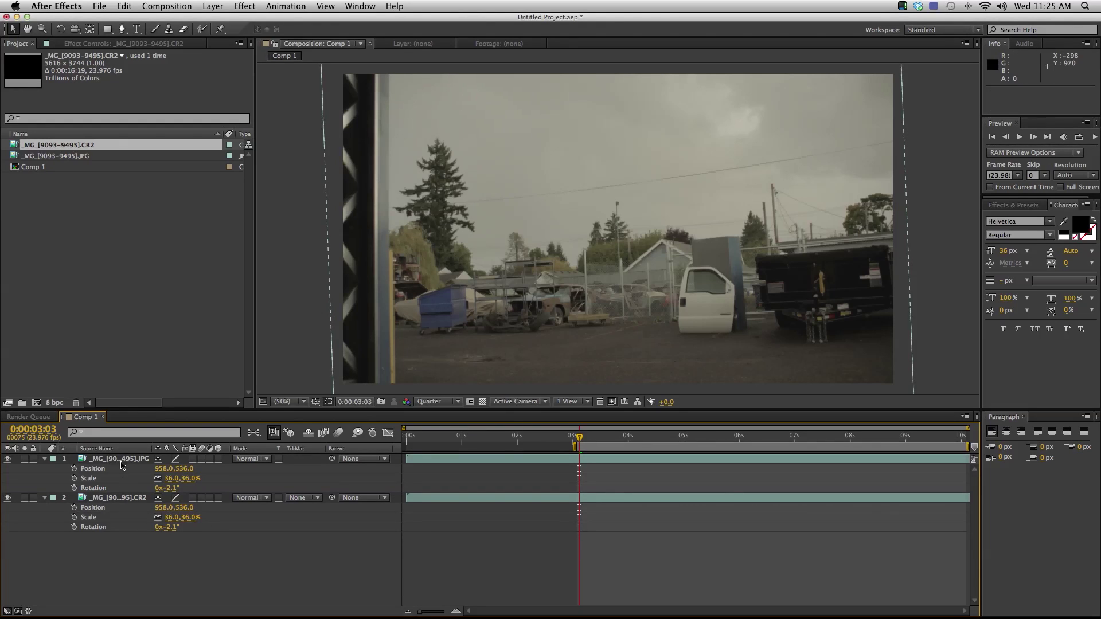
Hide the JPG layer and check the CR2 layer near 9 seconds, returning to 0:00:03:03
click(7, 458)
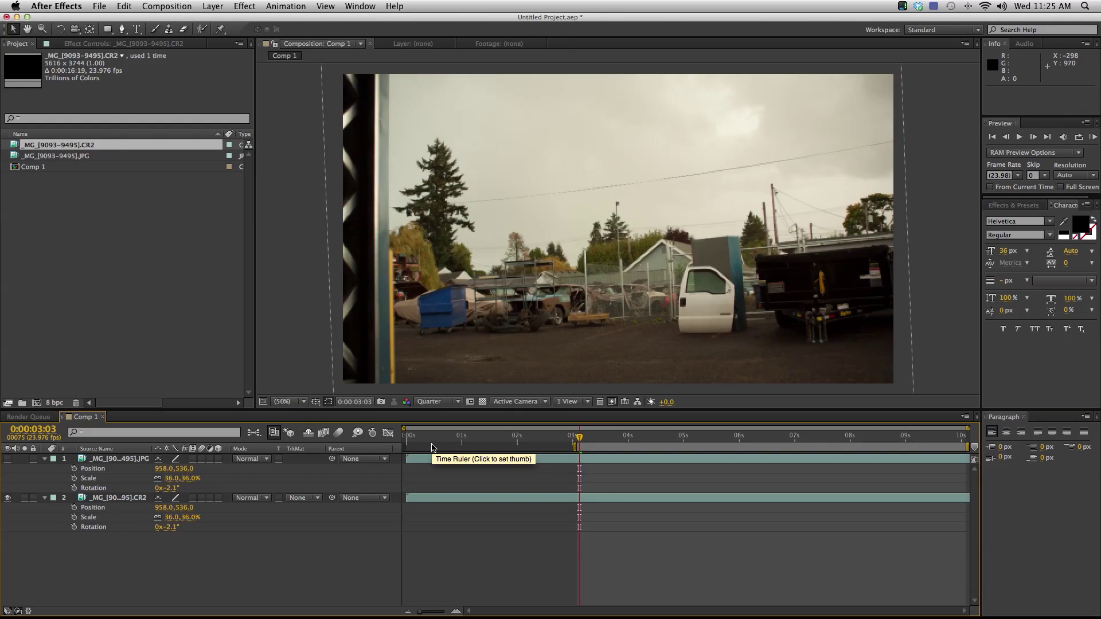
click(932, 440)
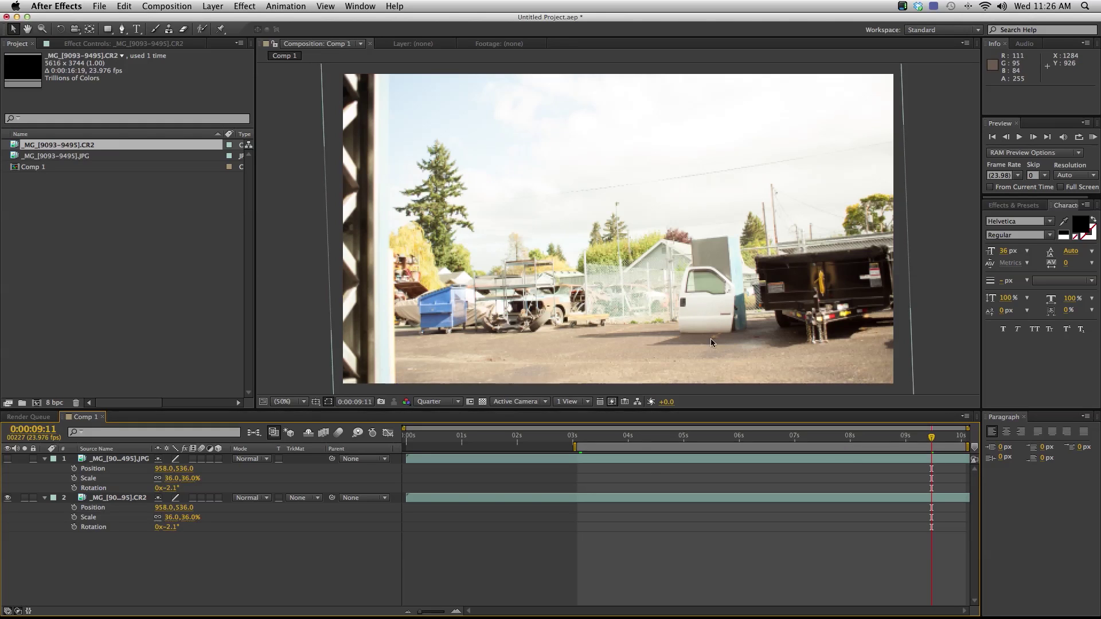
click(579, 439)
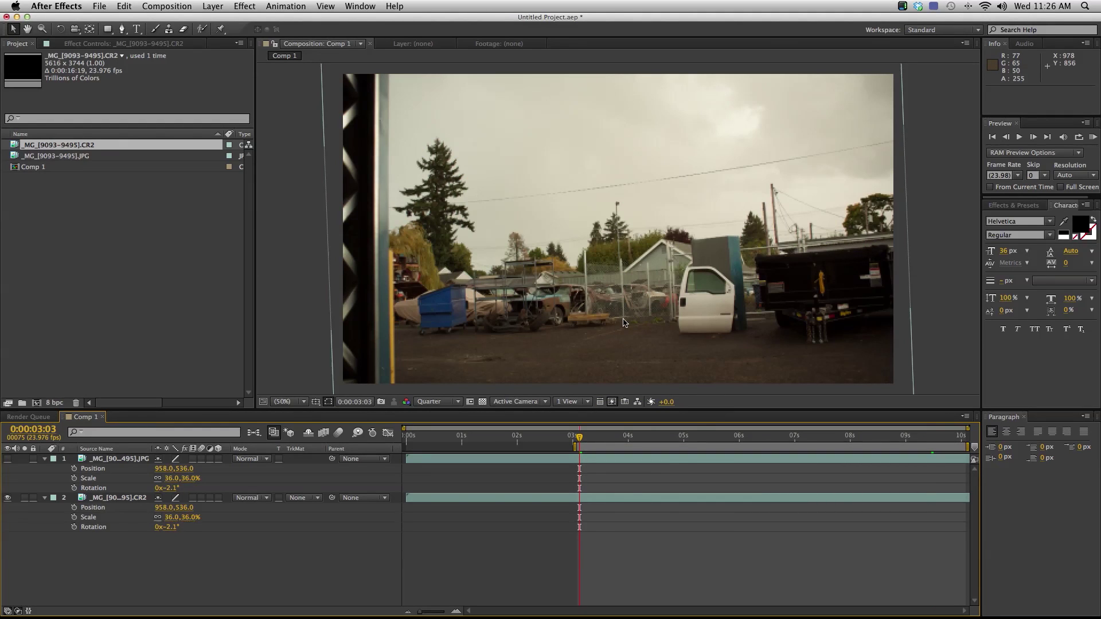
Rename the CR2 sequence in the project to 'Bright'
click(64, 148)
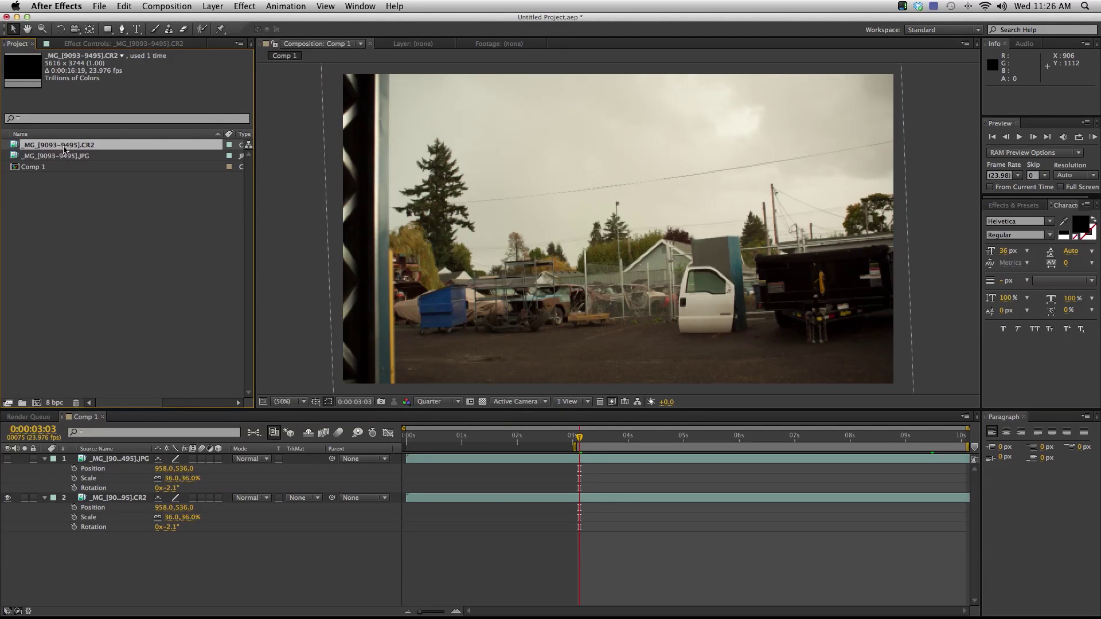
key(Return)
text(B)
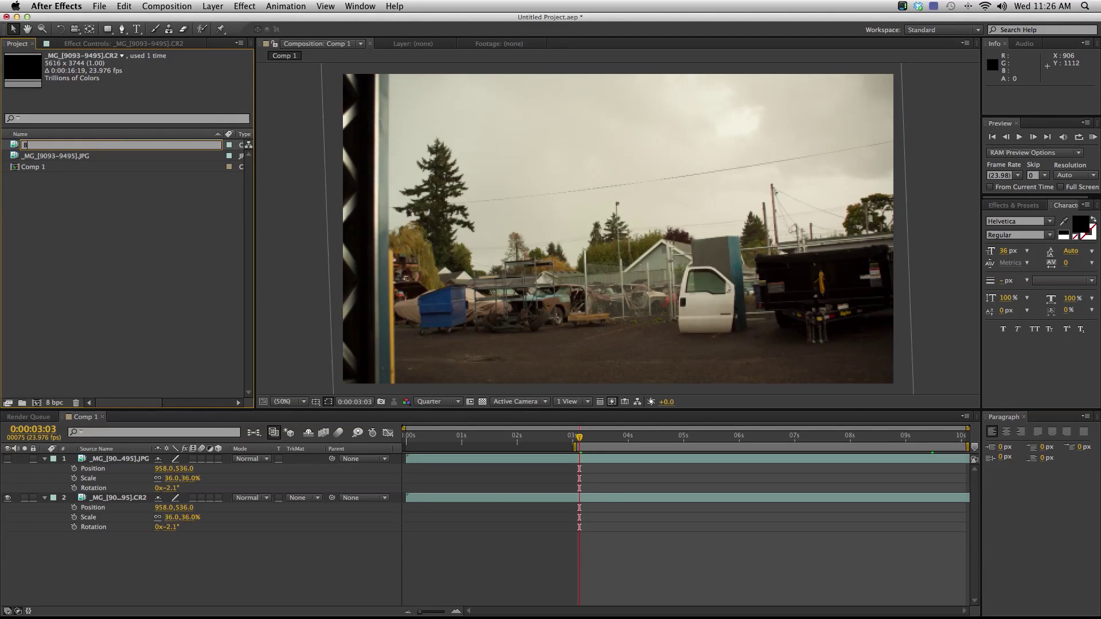
text(right)
key(Return)
Import the CR2 sequence again at Exposure -1.60 and place it at the top of Comp 1
key(super+i)
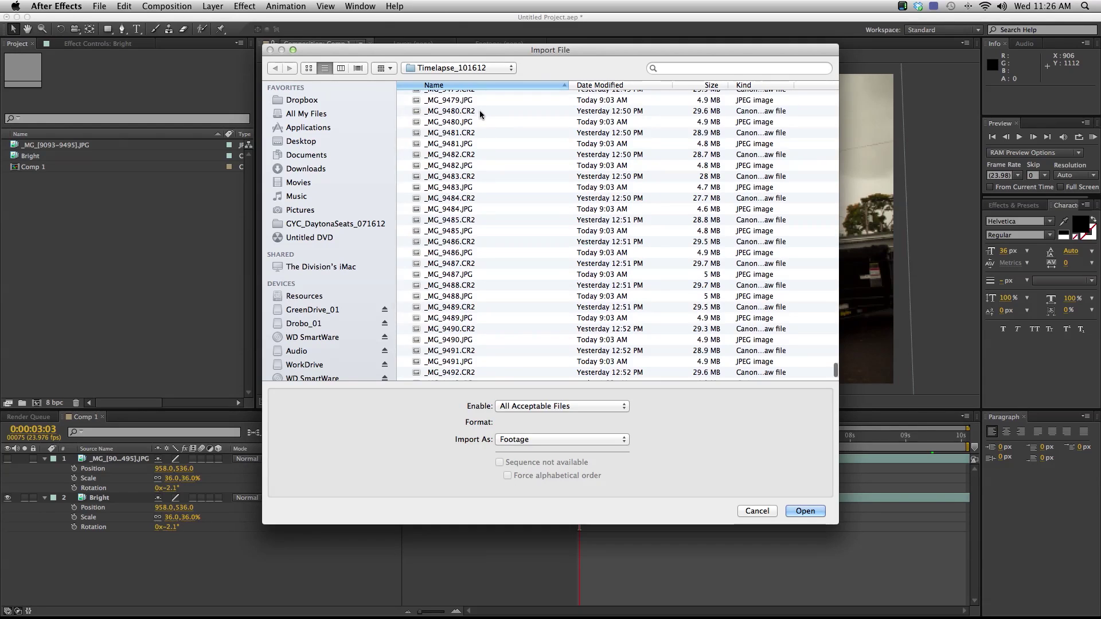
click(479, 110)
key(Return)
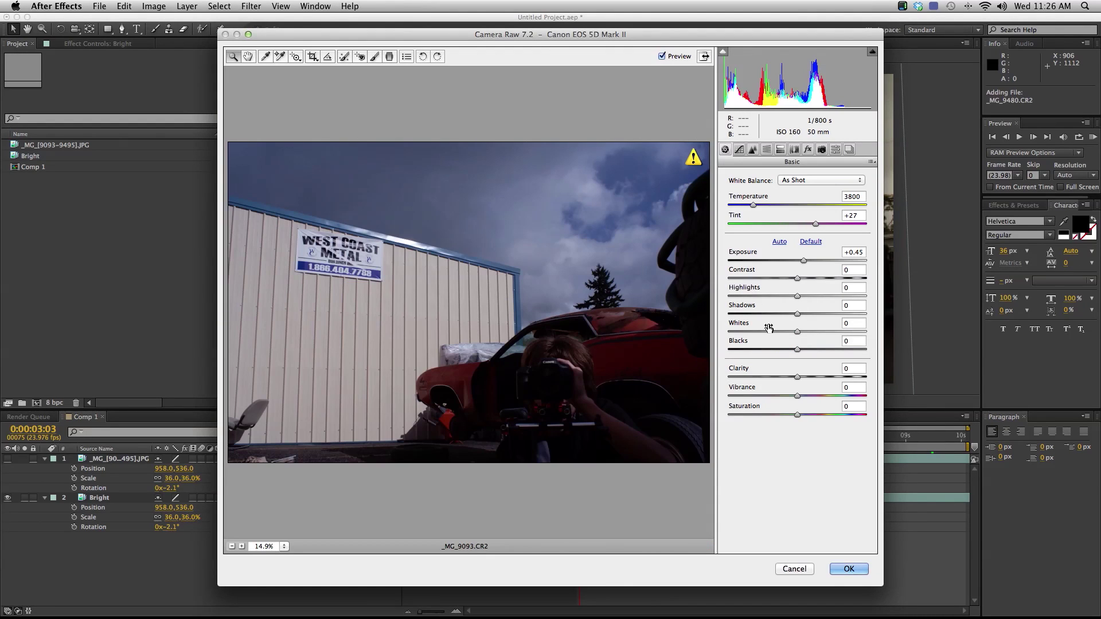
drag(803, 261, 775, 262)
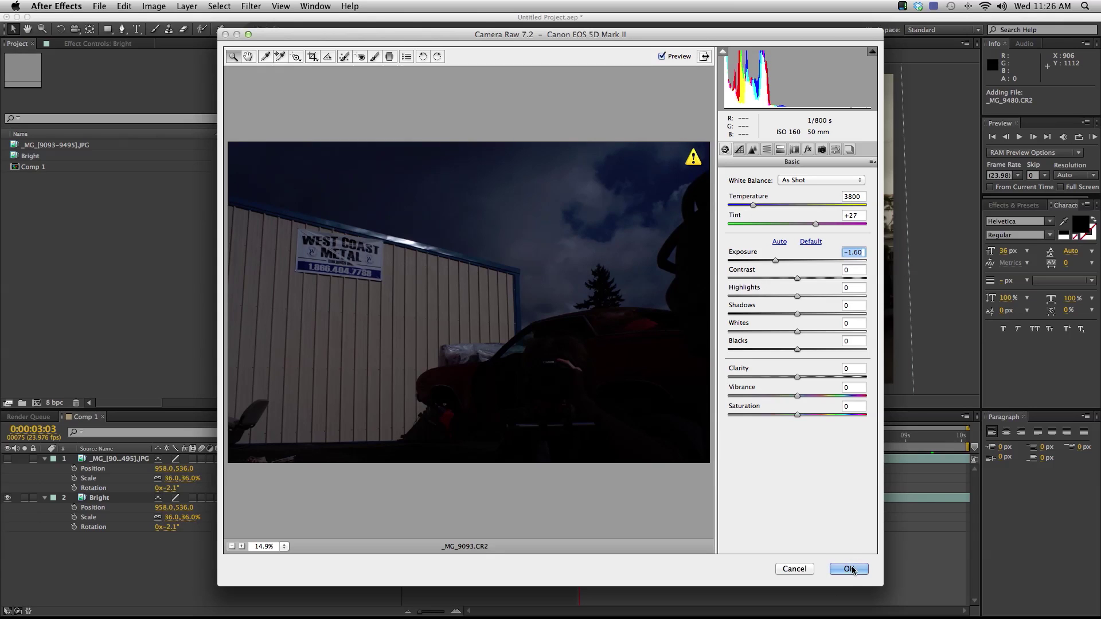
key(Return)
drag(45, 146, 139, 459)
Give the new CR2 layer Bright's transform keyframes and delete the JPG layer
click(112, 517)
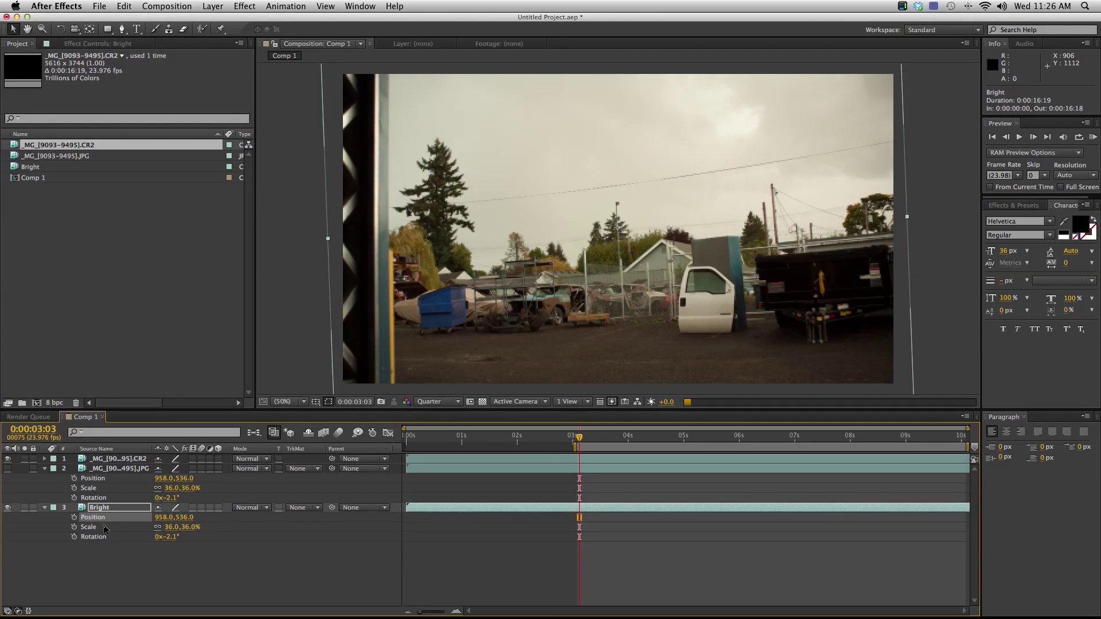
shift+click(102, 537)
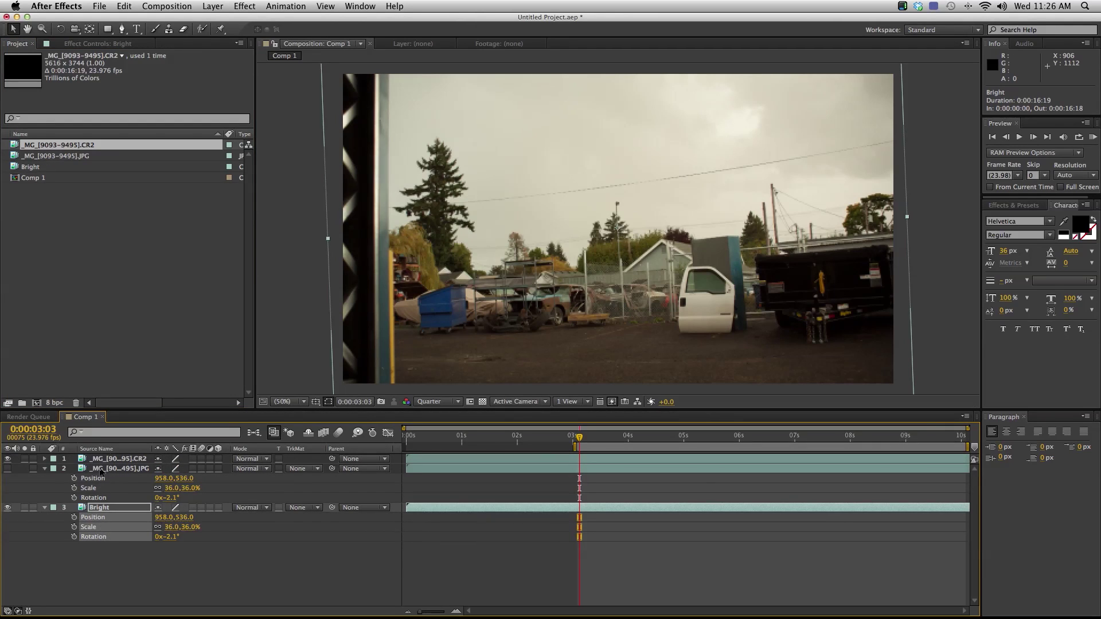
click(111, 459)
click(120, 470)
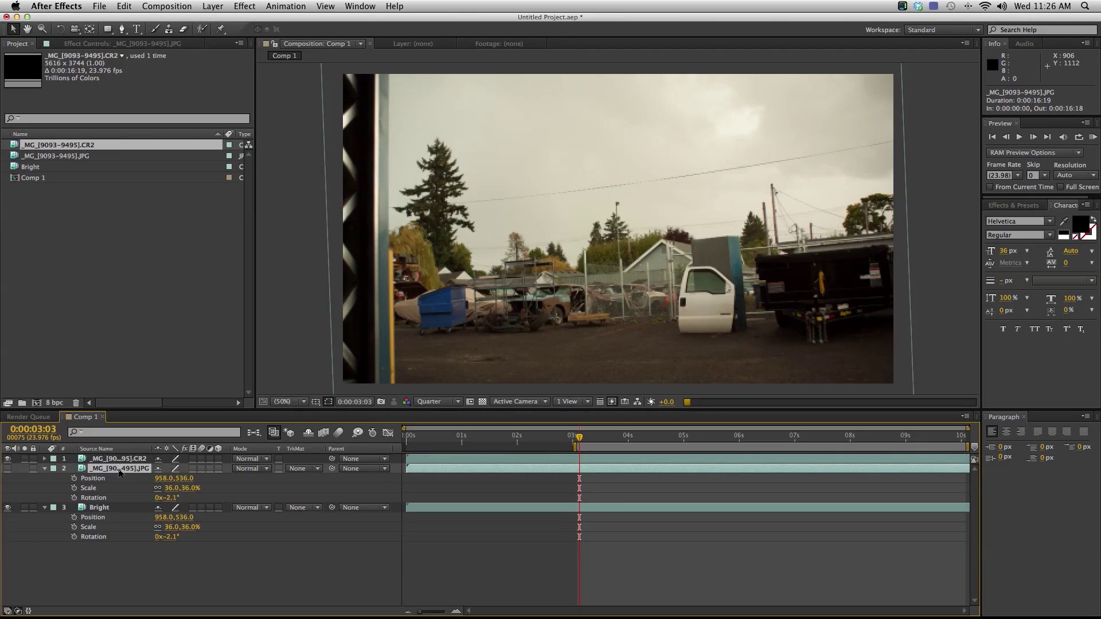
key(Delete)
Toggle the Dark layer at the comp end to compare exposures, then return to 0:00:03:06
key(End)
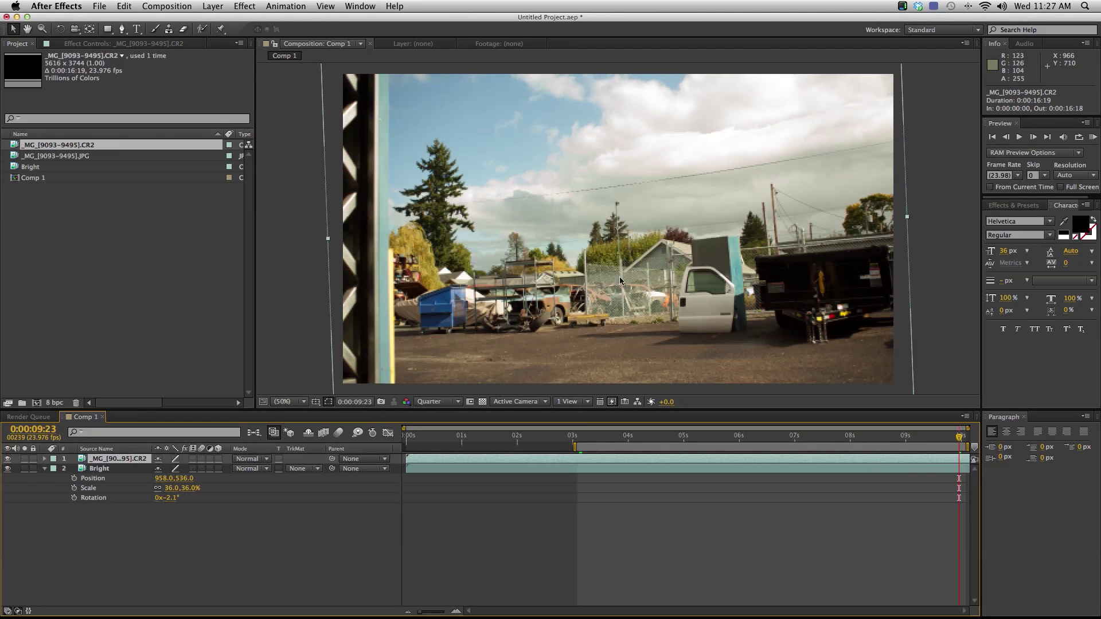
click(8, 458)
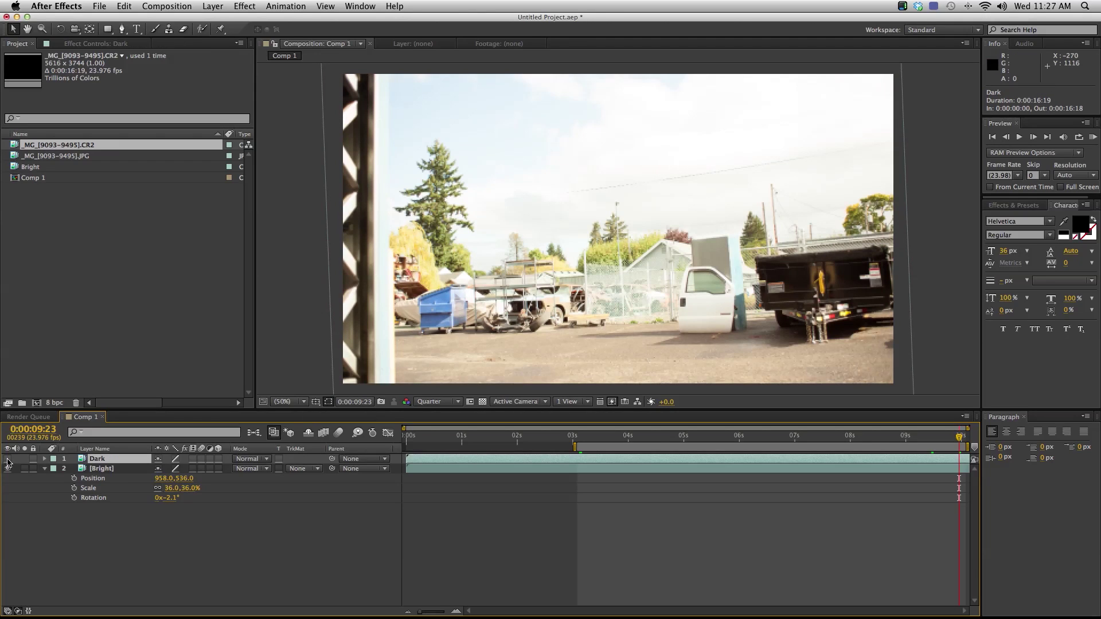
click(7, 458)
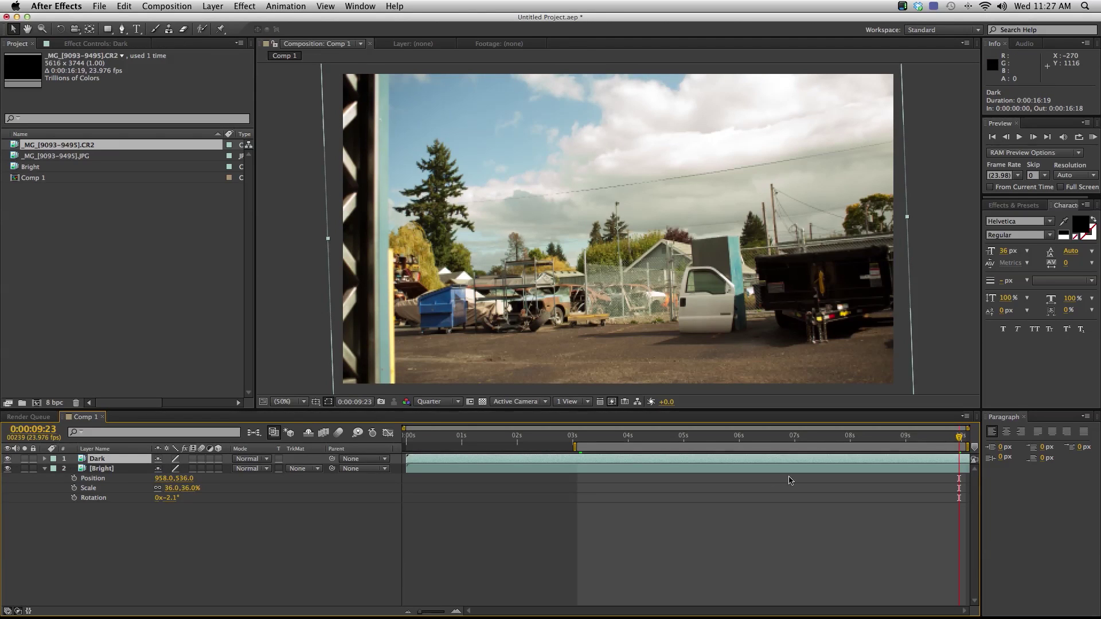
click(586, 437)
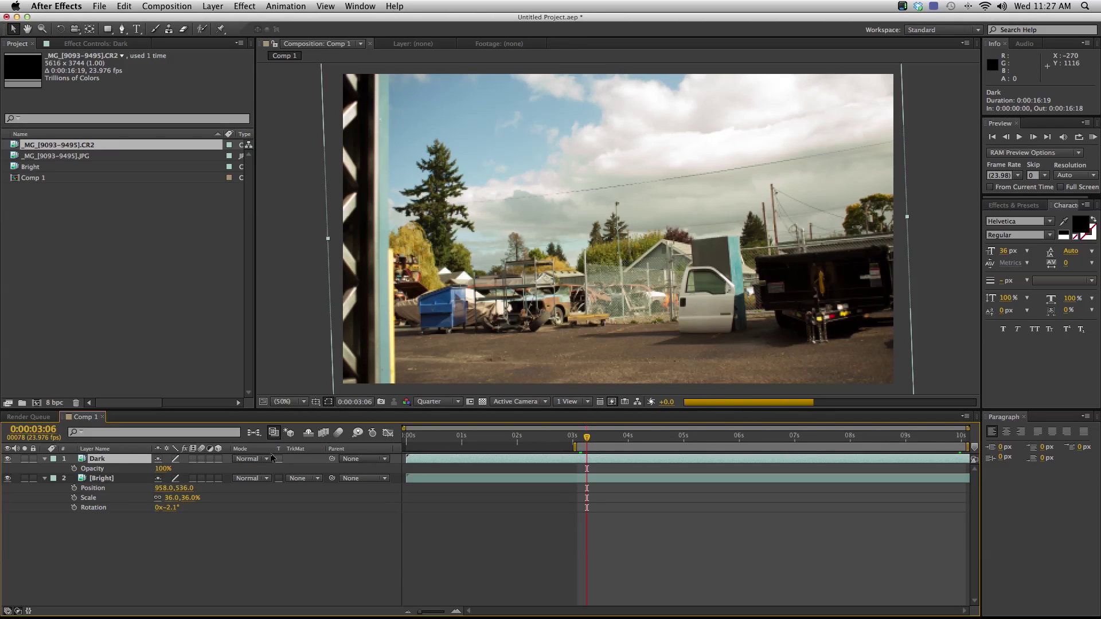
Keyframe Dark's Opacity from 0% at 0:00:03:03 to 100% at 0:00:09:23
click(74, 469)
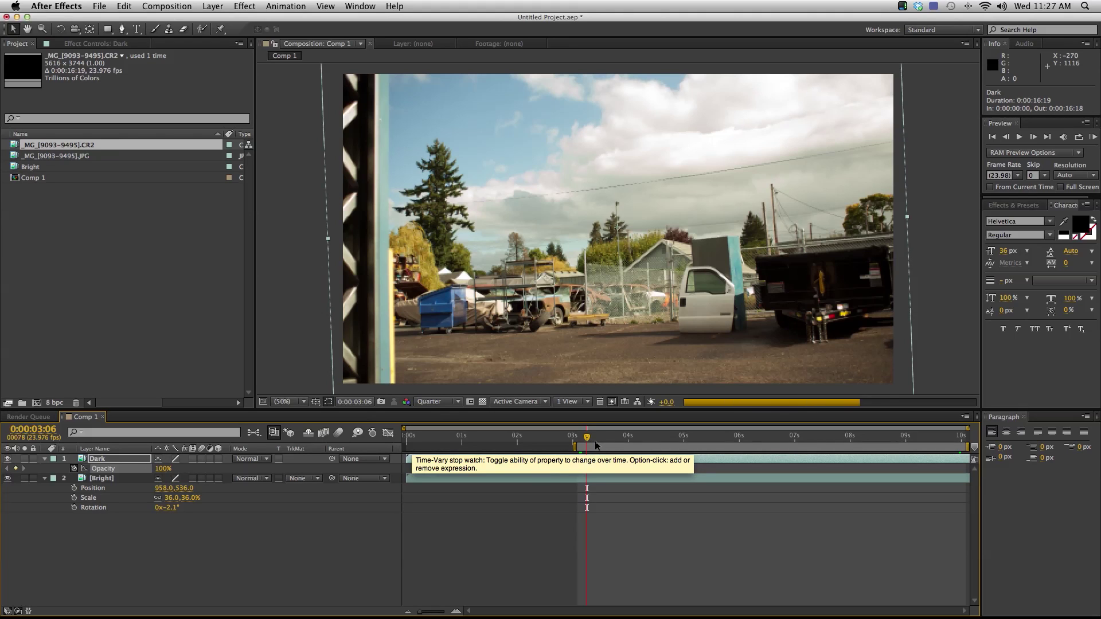
drag(163, 468, 28, 475)
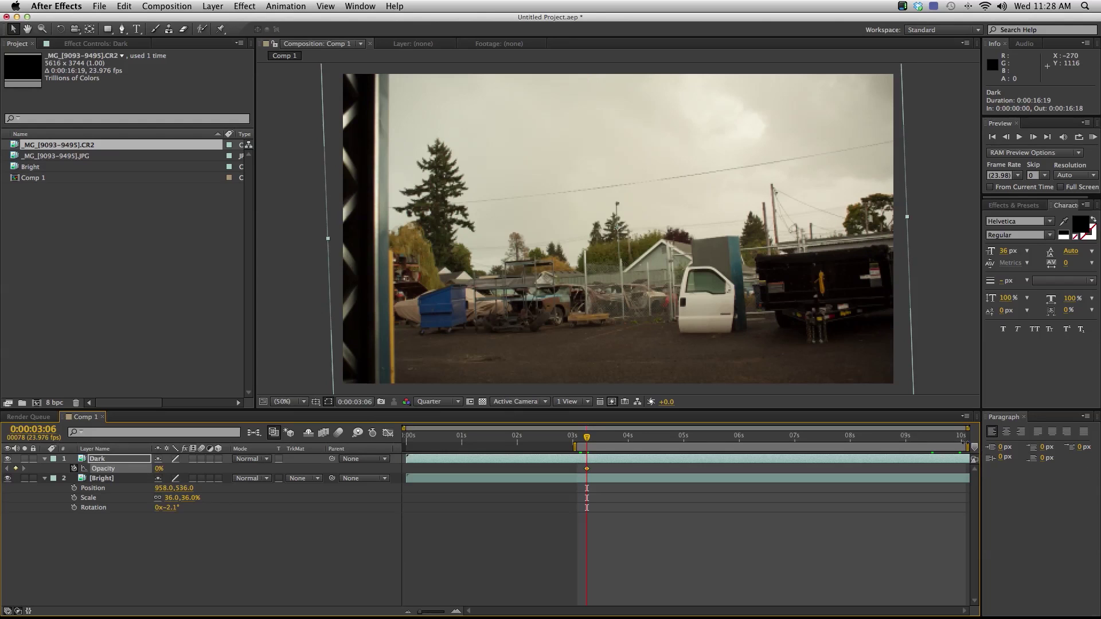
click(961, 440)
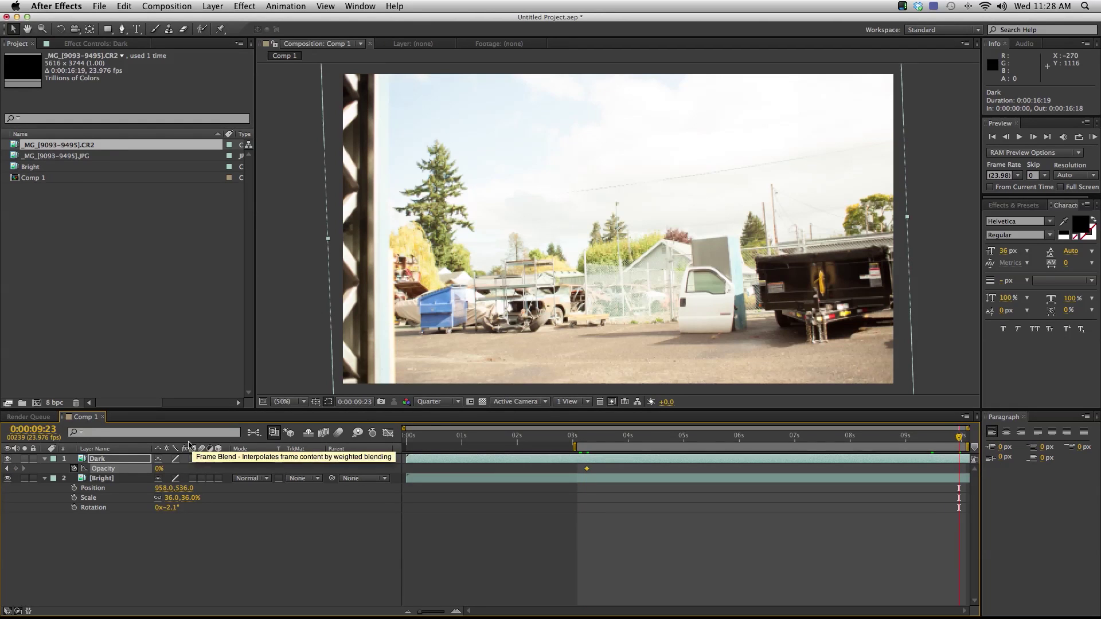
drag(159, 471, 225, 469)
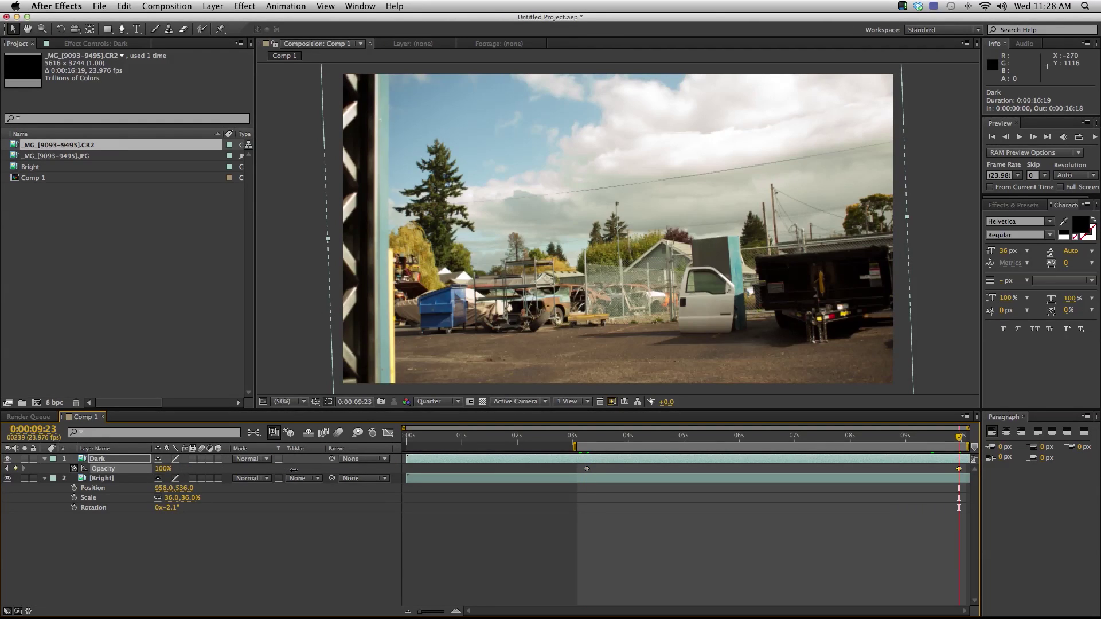
click(579, 440)
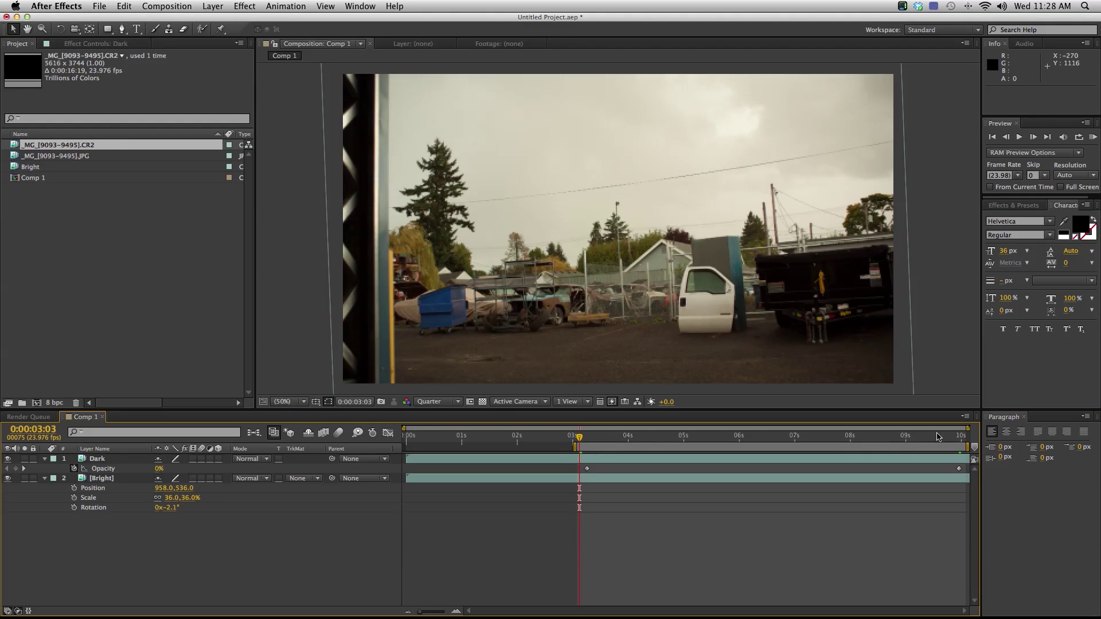
click(961, 440)
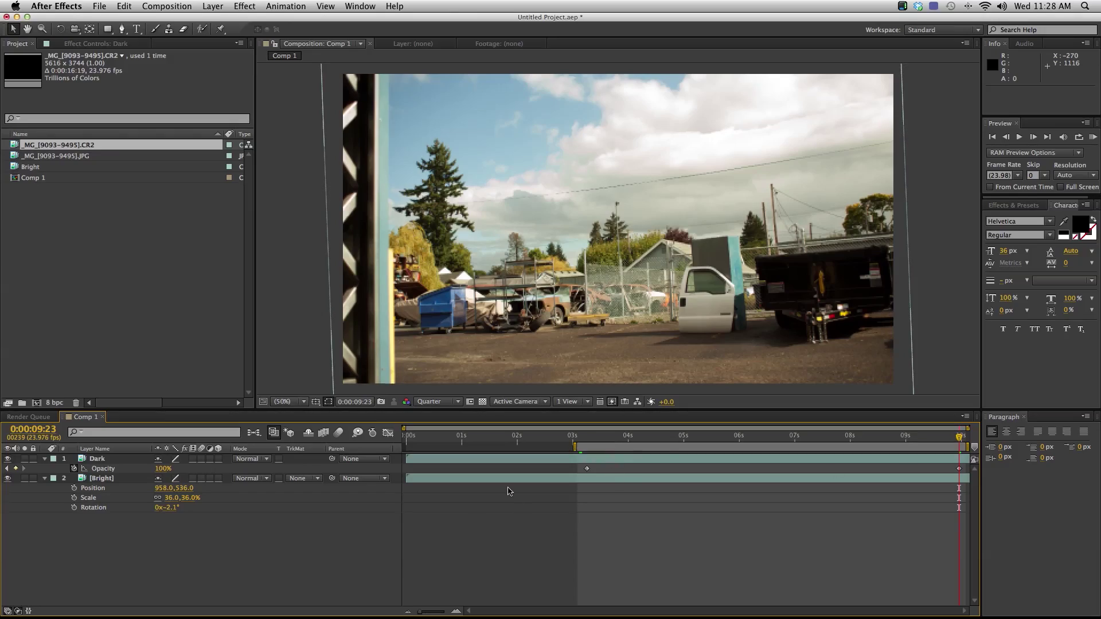
Add Comp 1 to the Render Queue with the proResHQ output module, writing Comp 1.mov
key(ctrl+m)
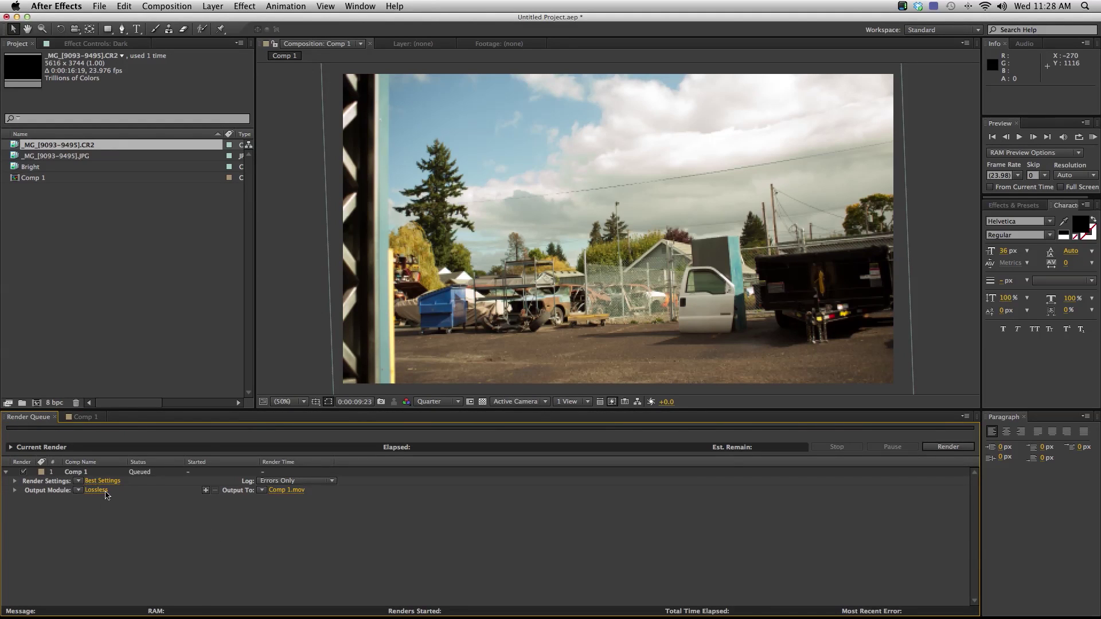
click(79, 490)
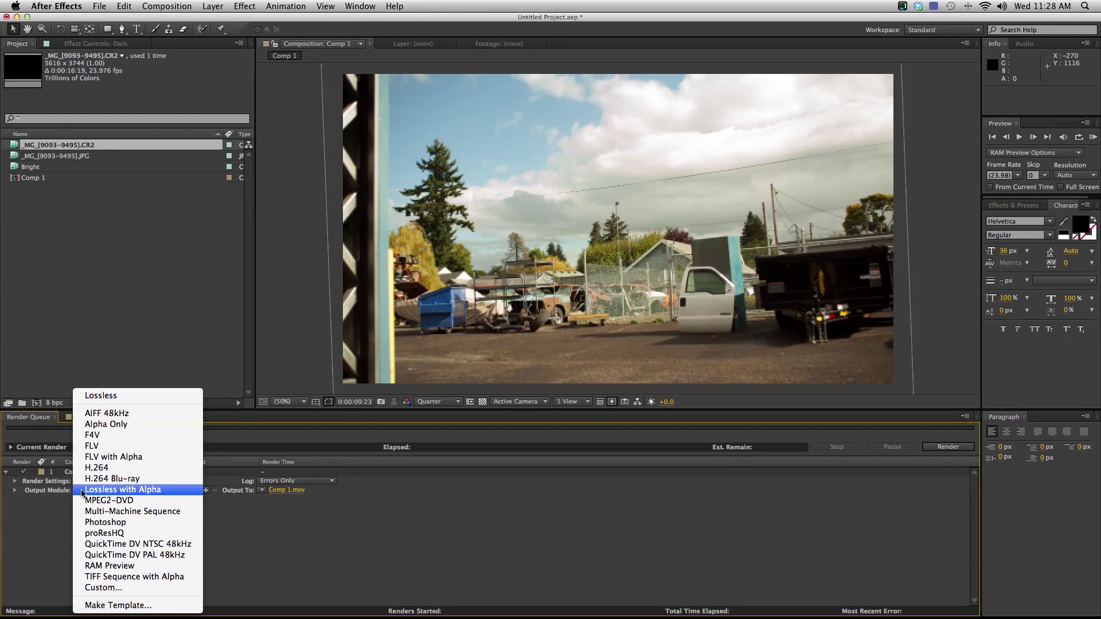
click(132, 534)
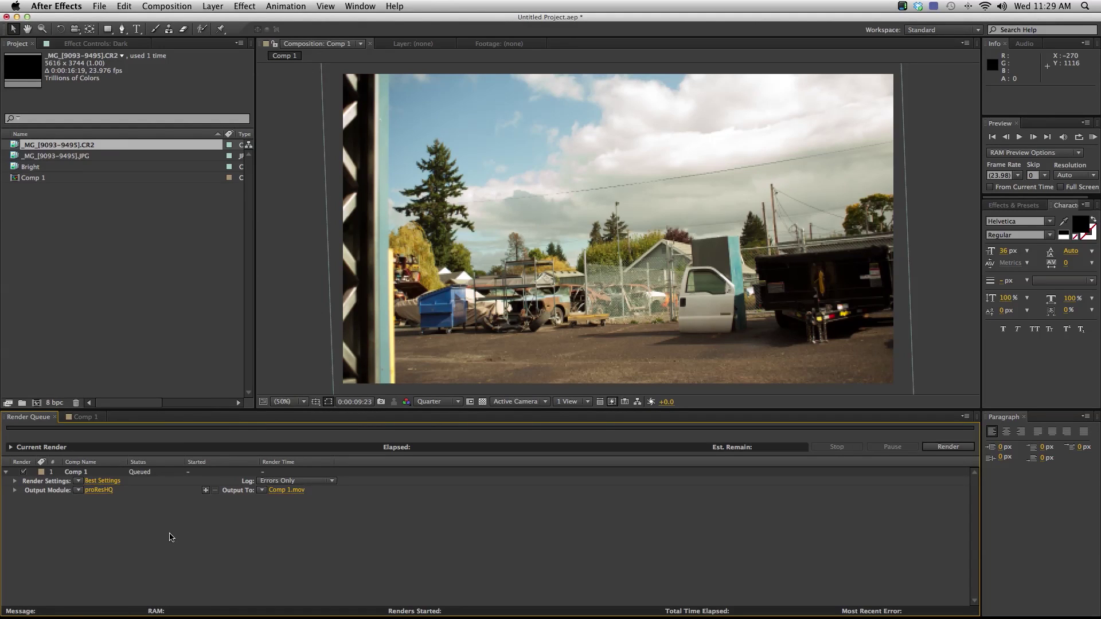